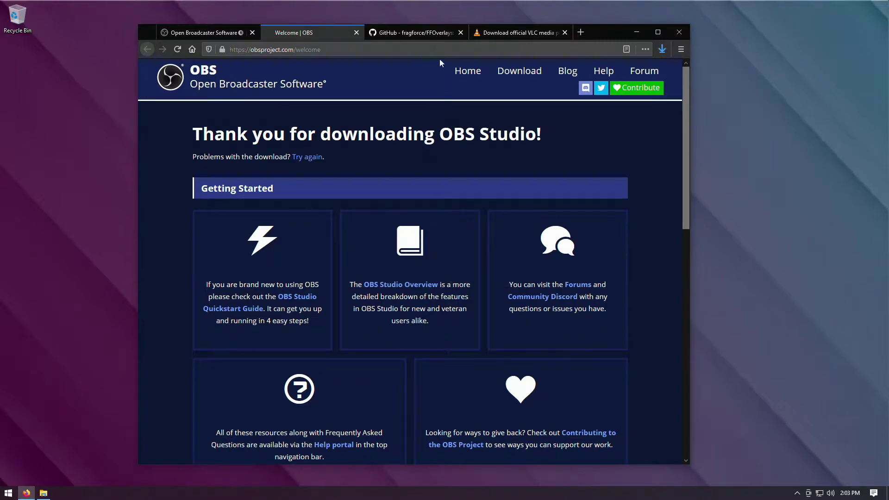
Download the fragforce FFOverlays GitHub repository as a ZIP and save the file.
click(409, 36)
scroll(348, 149, up, 2)
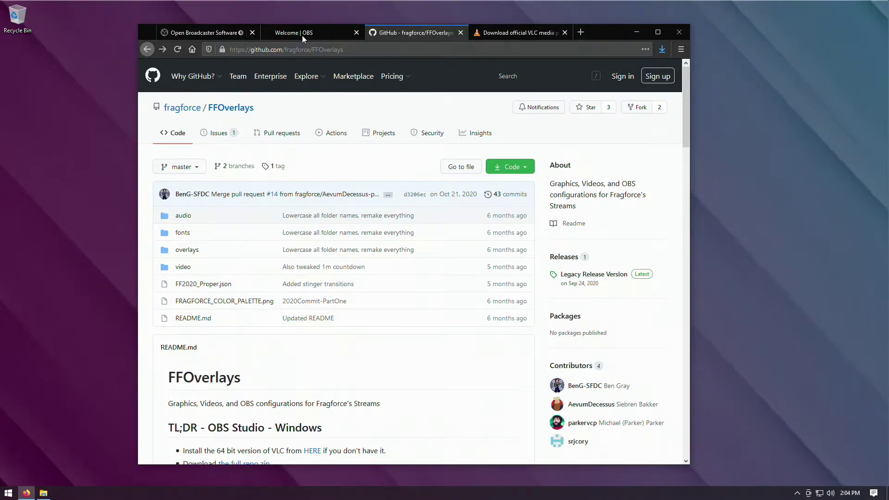
middle_click(298, 34)
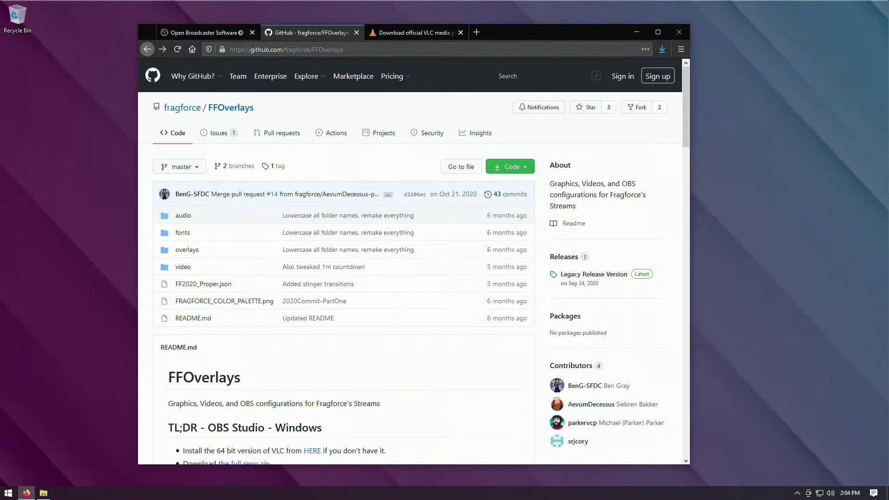
click(524, 167)
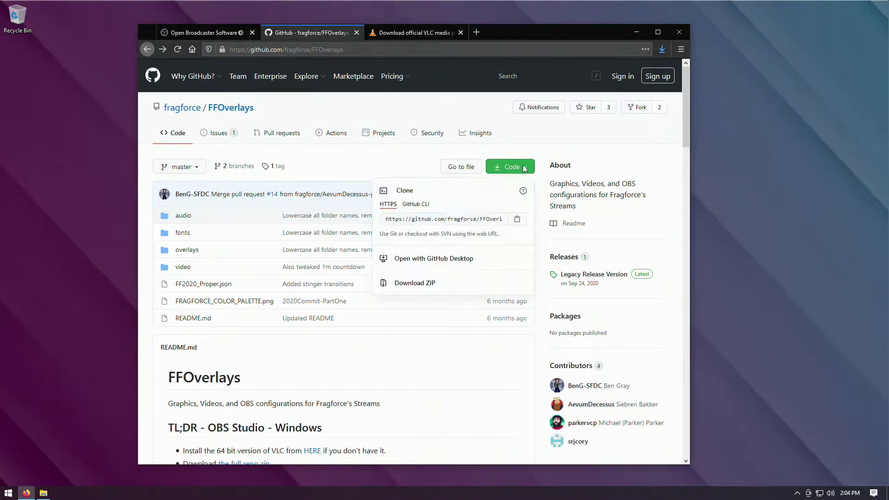
click(423, 284)
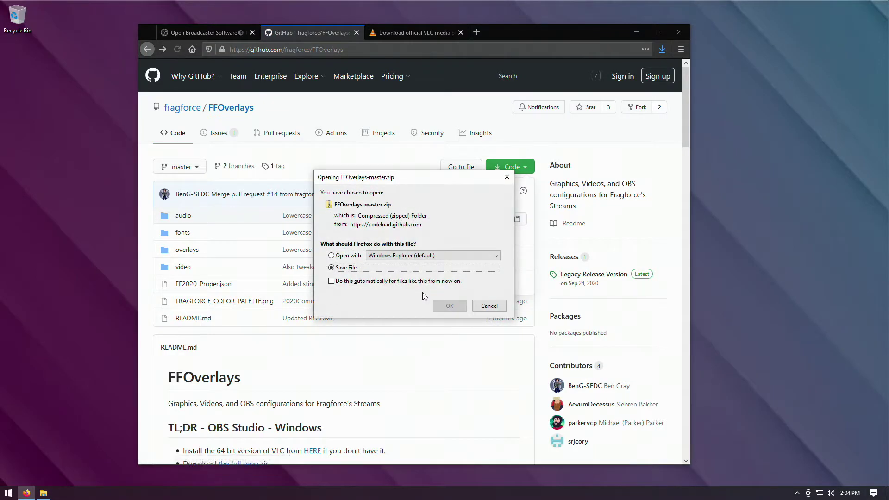
click(447, 308)
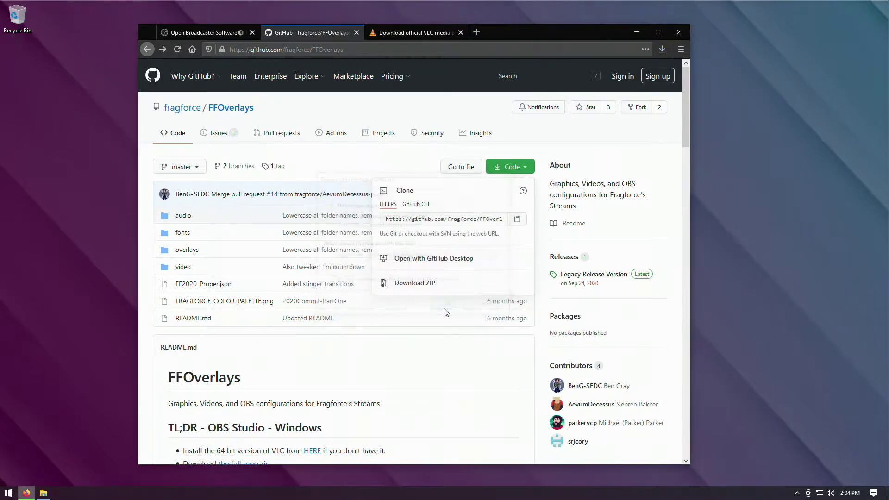
click(421, 144)
Download the 64-bit VLC installer for Windows from the VideoLAN page and save it.
click(429, 35)
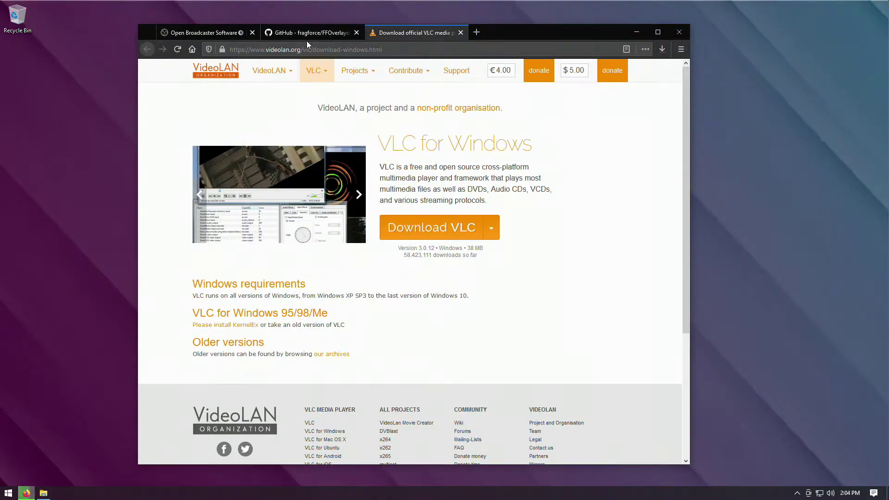
click(493, 231)
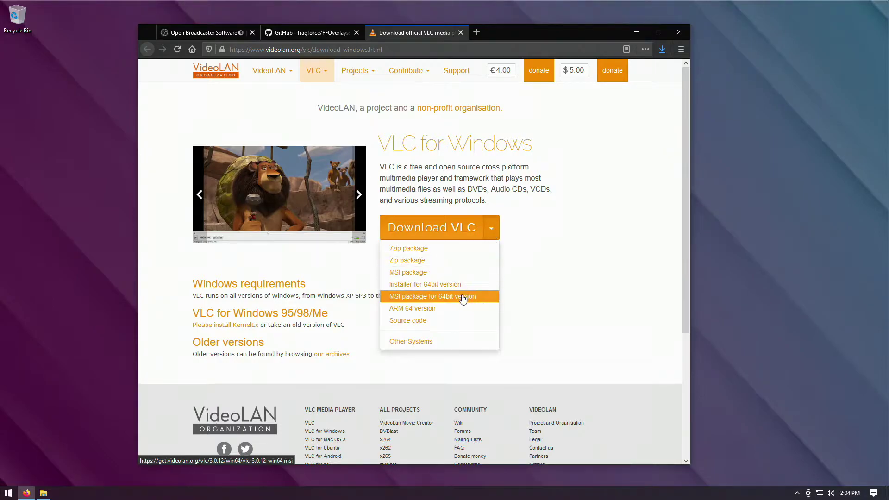
click(413, 287)
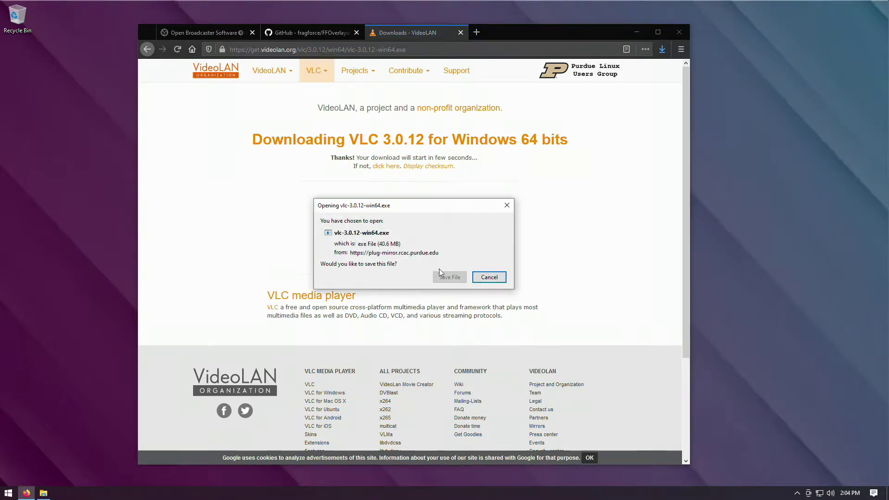
click(446, 278)
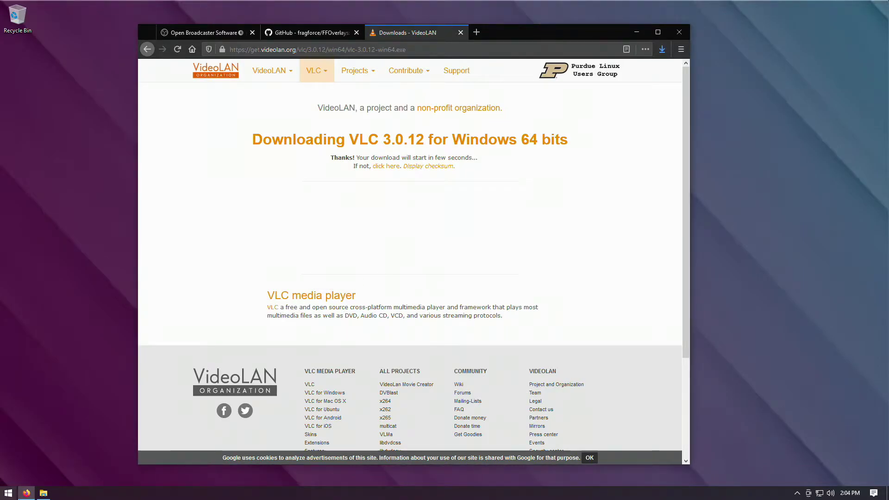
Extract FFOverlays-master.zip into its default folder in Downloads and open the inner FFOverlays-master folder.
click(42, 493)
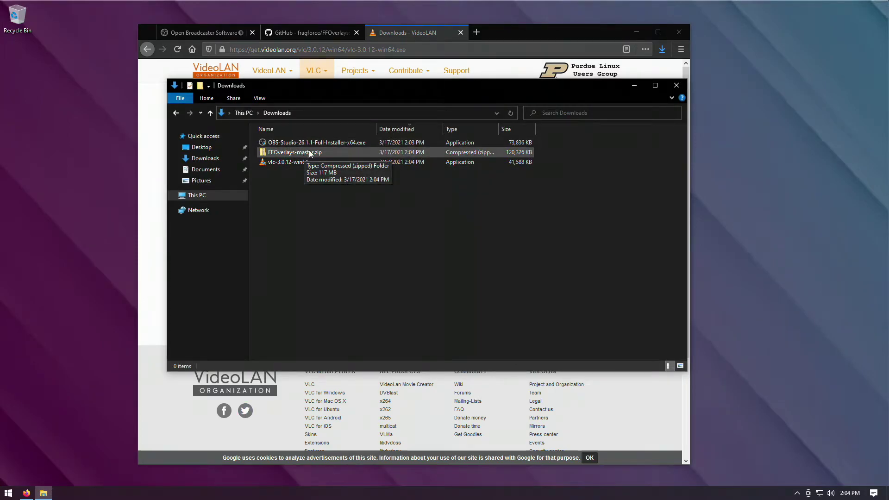
right_click(285, 152)
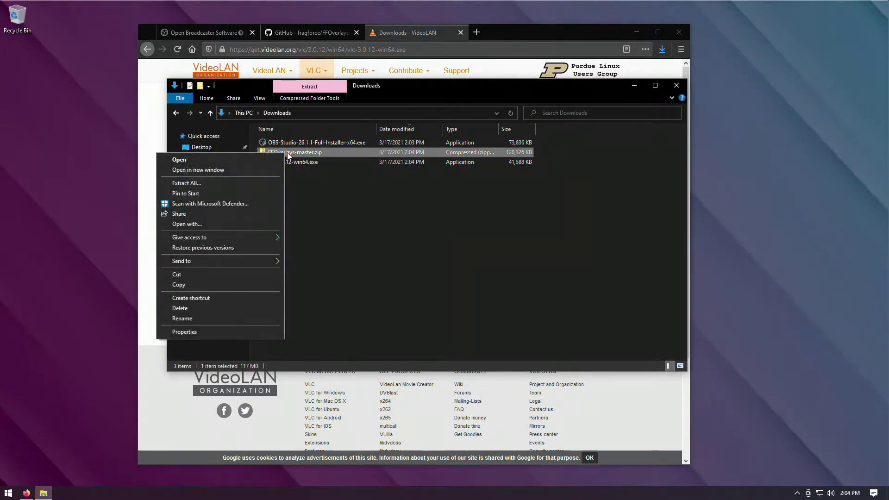
click(261, 182)
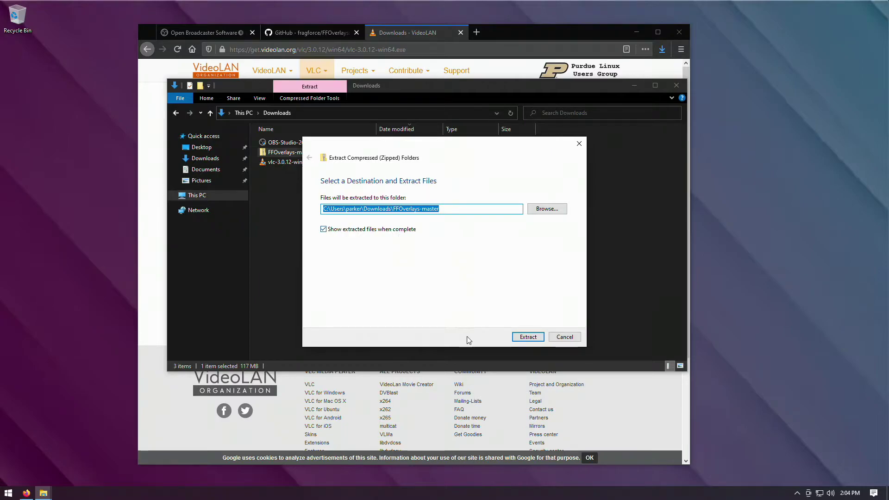
click(524, 336)
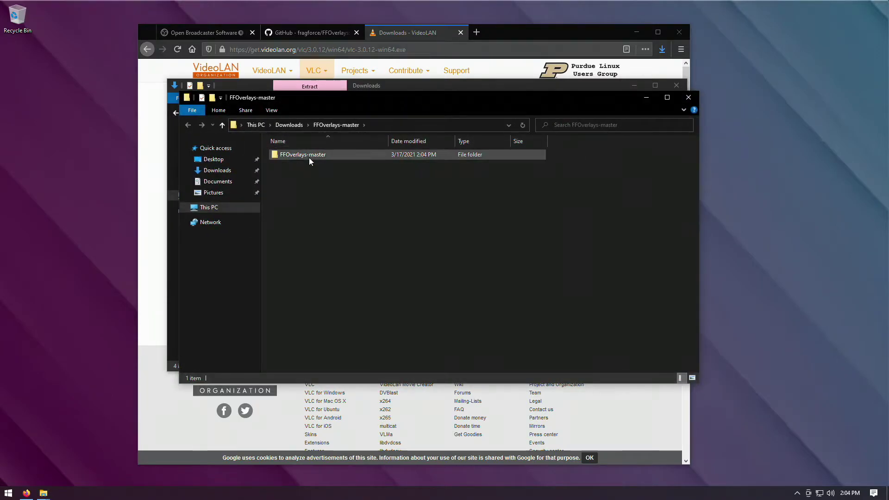
double_click(311, 156)
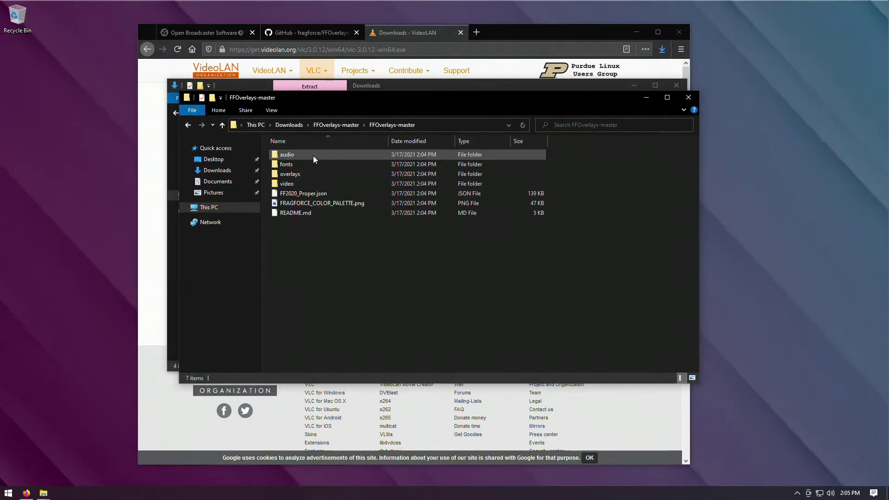
Arrange the two File Explorer windows side by side and create a folder named stream on the C: drive.
drag(407, 85, 557, 138)
drag(467, 99, 346, 52)
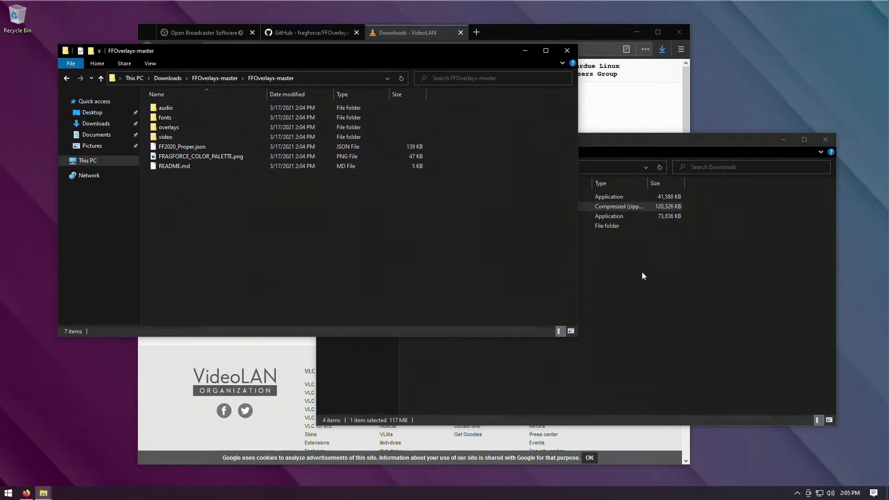
click(641, 274)
click(345, 250)
click(470, 295)
double_click(471, 295)
right_click(435, 297)
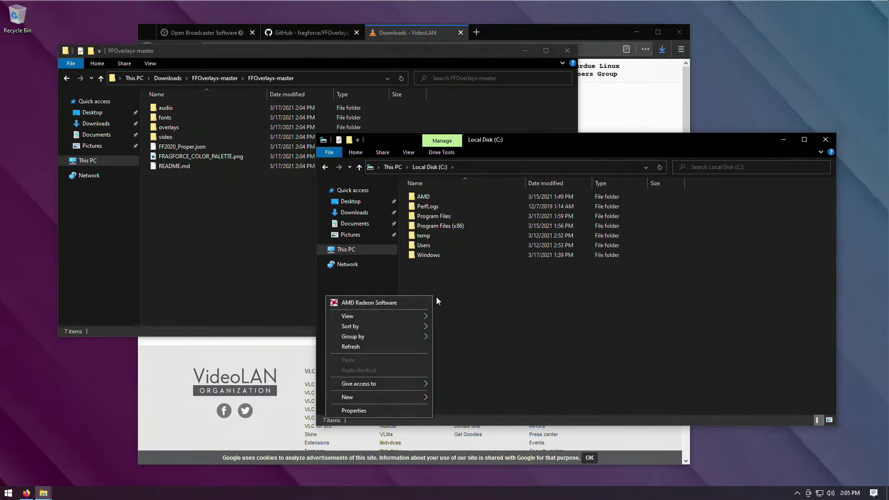
mouse_move(390, 402)
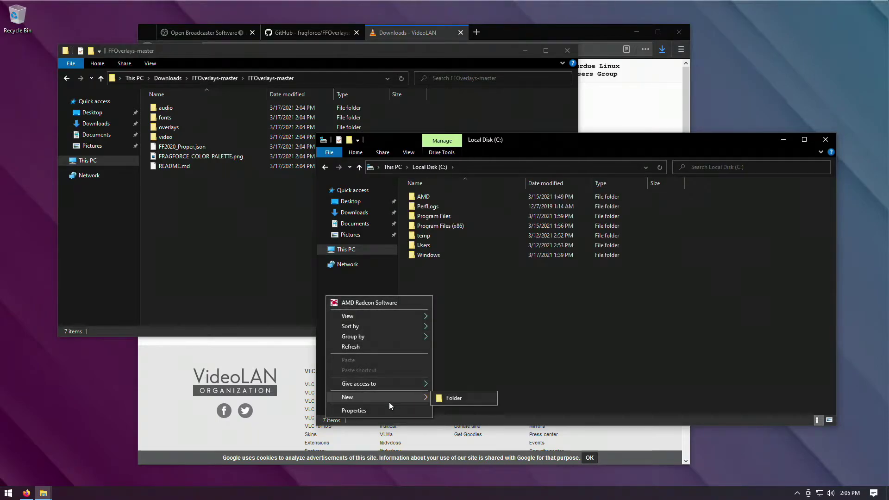
click(468, 397)
text(stream)
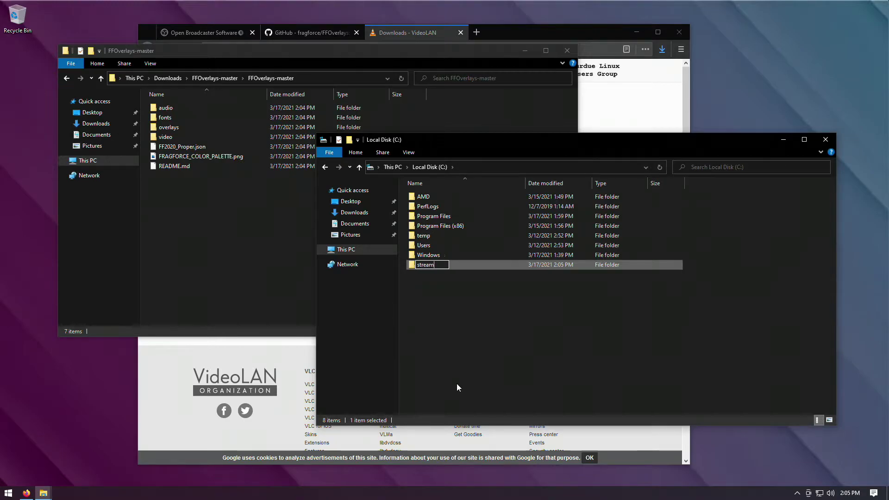
key(Return)
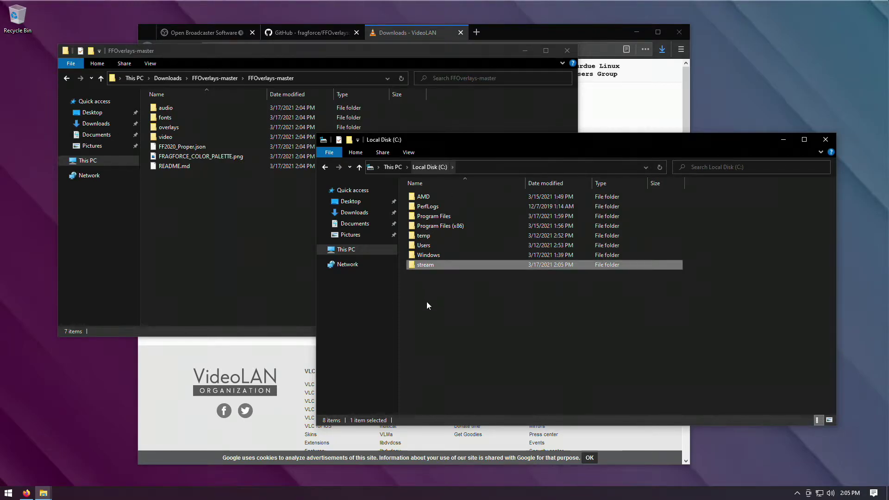
Copy all the contents of the extracted FFOverlays-master folder into C:\stream and close both folder windows.
double_click(444, 263)
click(499, 166)
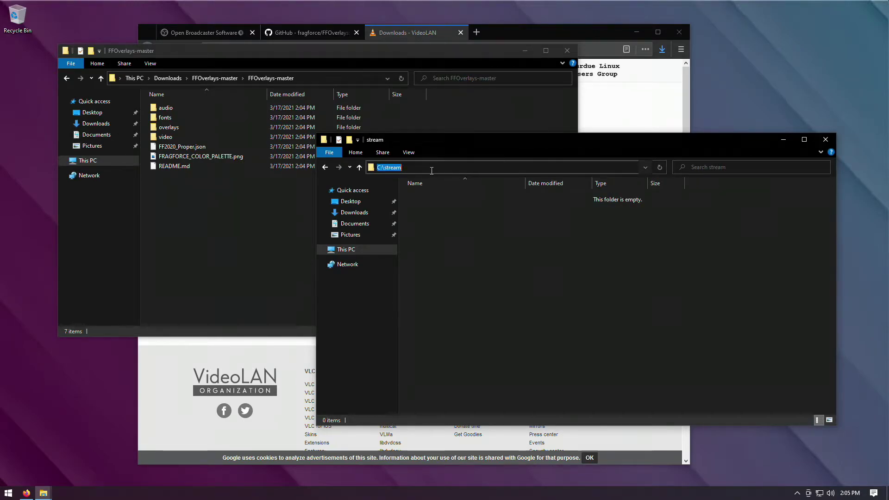
click(221, 229)
key(ctrl+a)
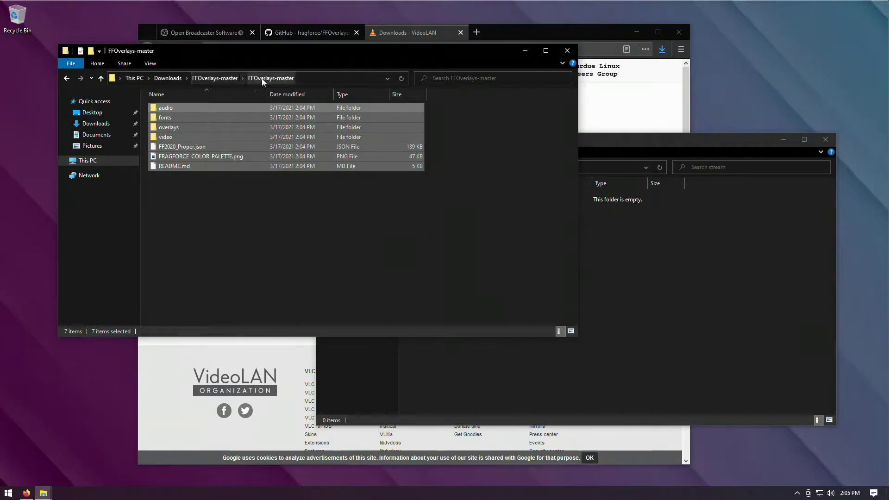
click(535, 366)
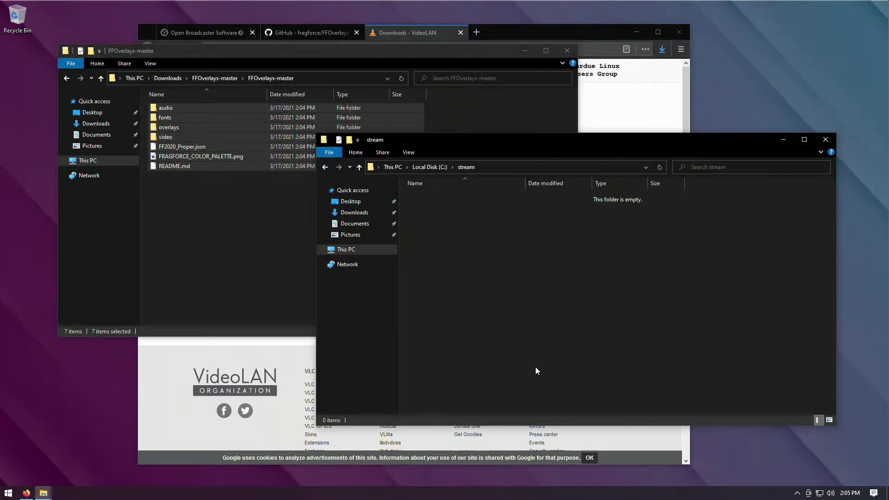
key(ctrl+v)
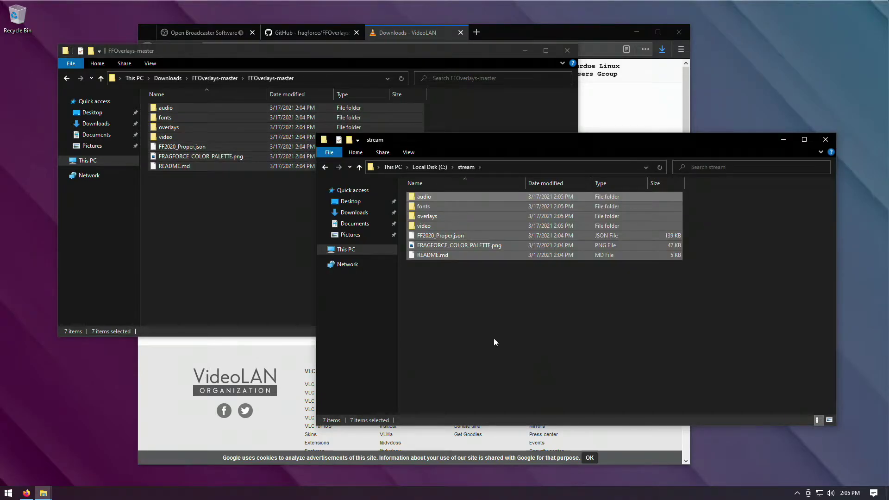
click(567, 50)
click(825, 139)
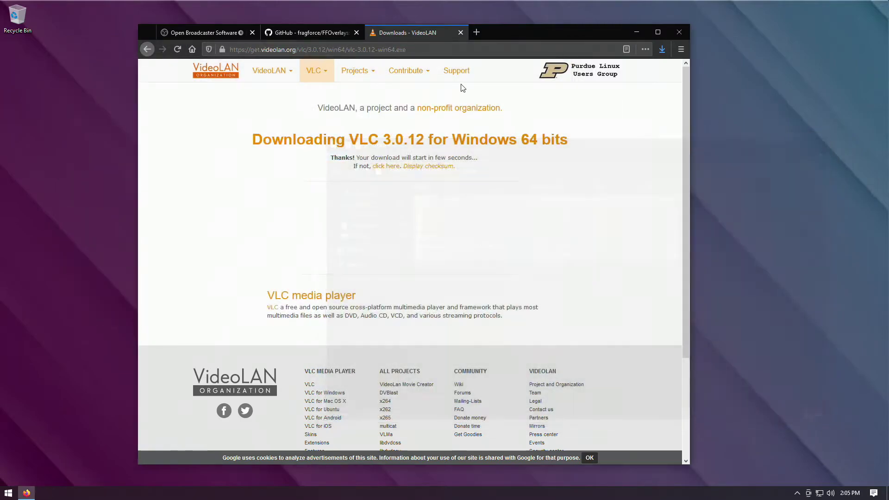
Run vlc-3.0.12-win64.exe from the Downloads folder and install VLC in English with the default components and location.
click(8, 493)
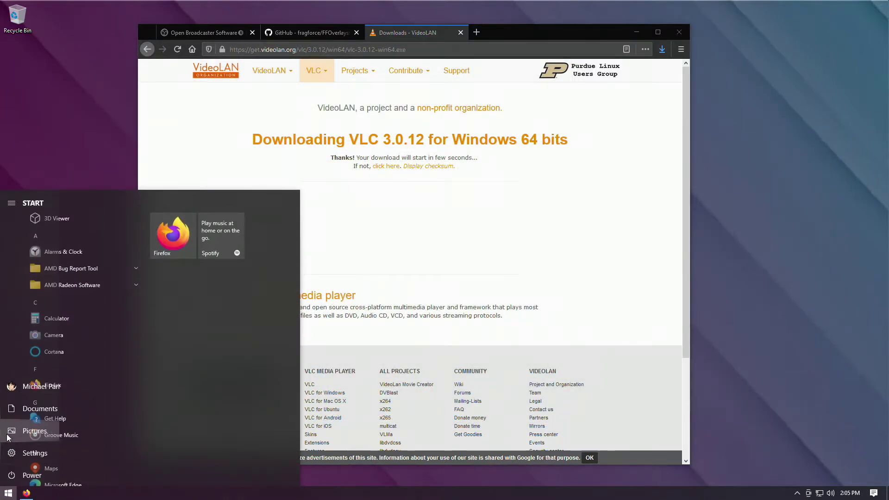
click(20, 410)
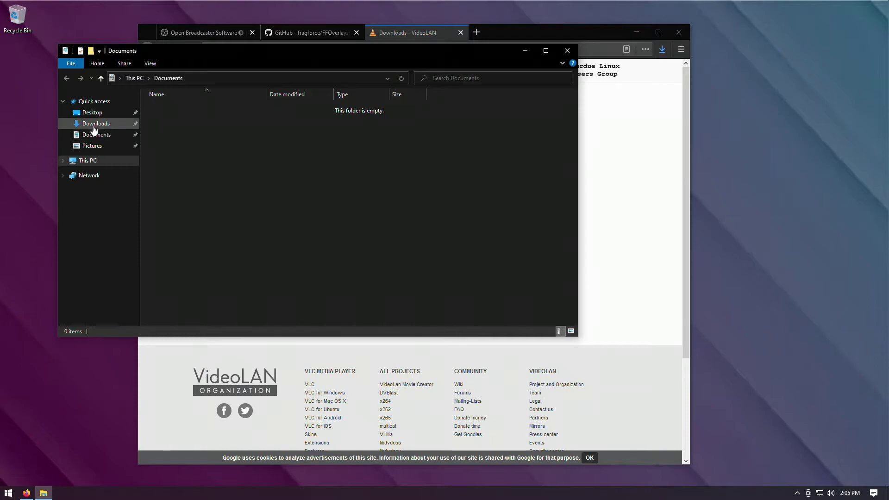
click(78, 124)
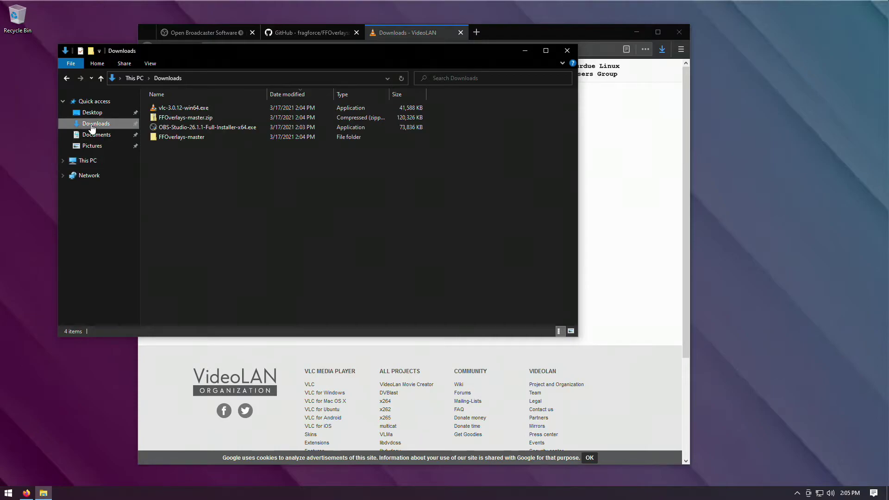
double_click(192, 108)
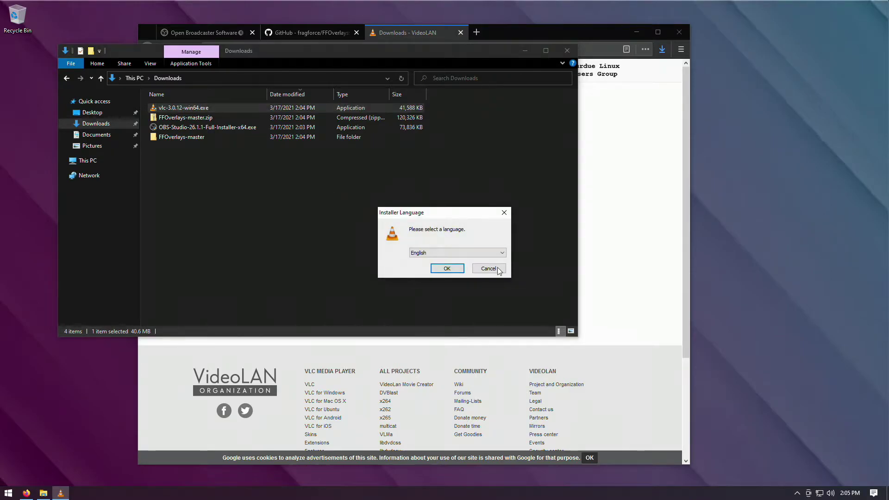
click(449, 269)
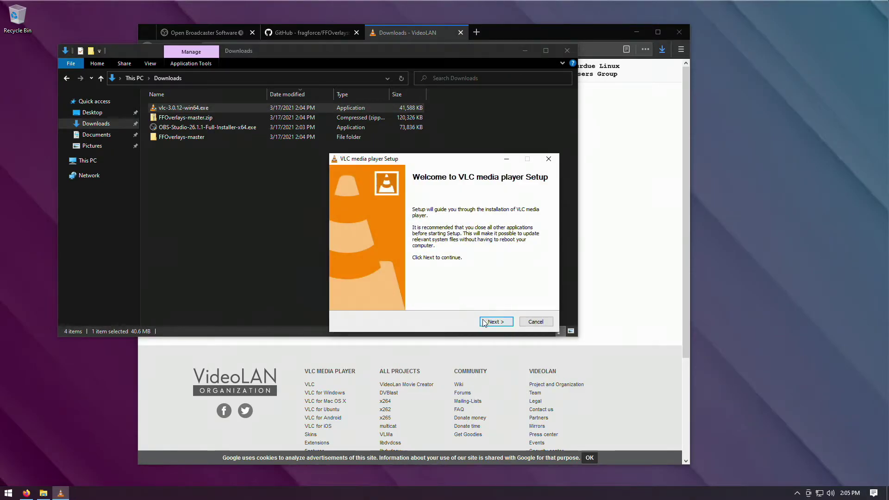
click(488, 323)
click(490, 323)
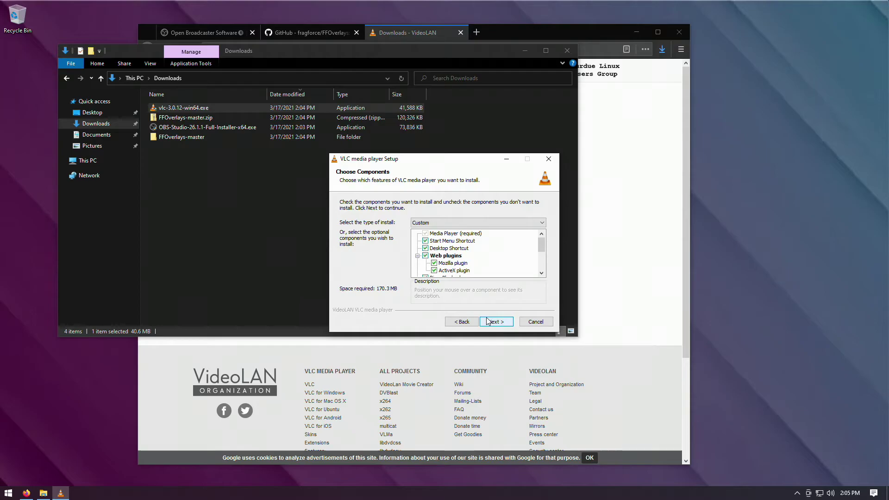
click(492, 323)
click(495, 322)
Open the fonts folder inside the extracted FFOverlays-master folder and install the BADABB__.TTF font.
click(185, 119)
click(188, 137)
double_click(186, 137)
double_click(187, 106)
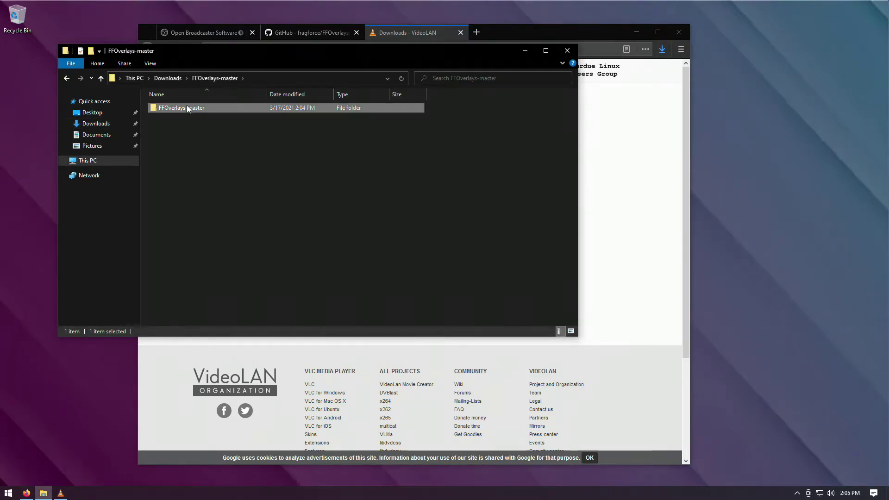
double_click(176, 117)
right_click(178, 108)
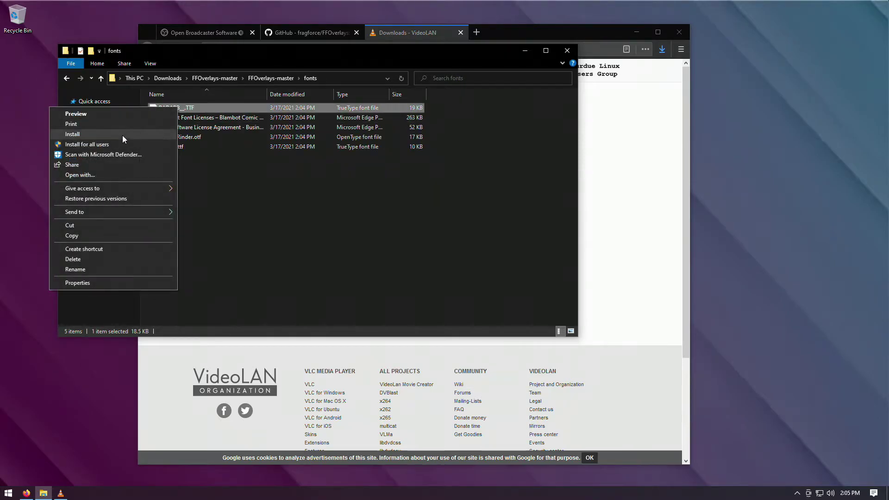
click(120, 135)
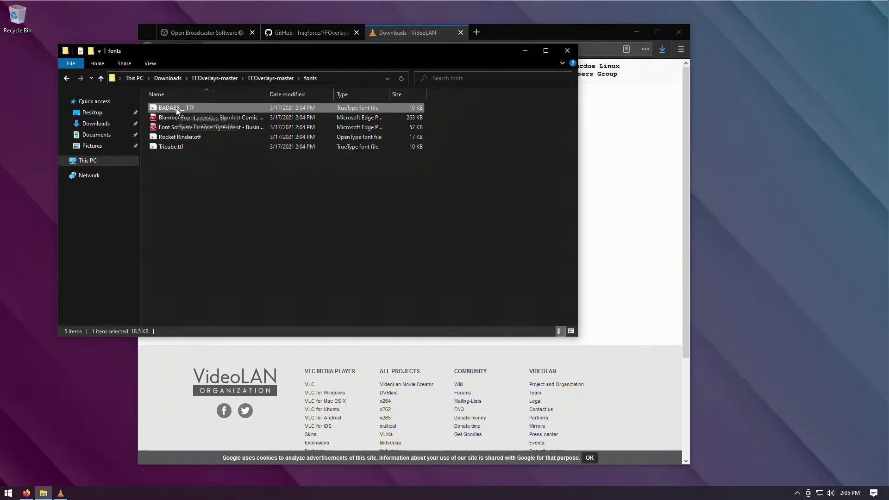
Install the Rocket Rinder.otf and Tricube.ttf fonts from the fonts folder.
right_click(181, 137)
click(122, 160)
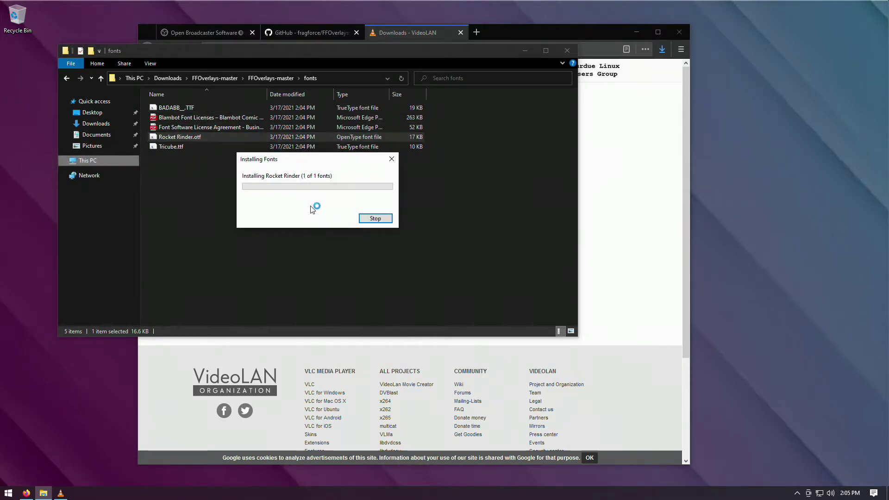
right_click(173, 147)
click(105, 169)
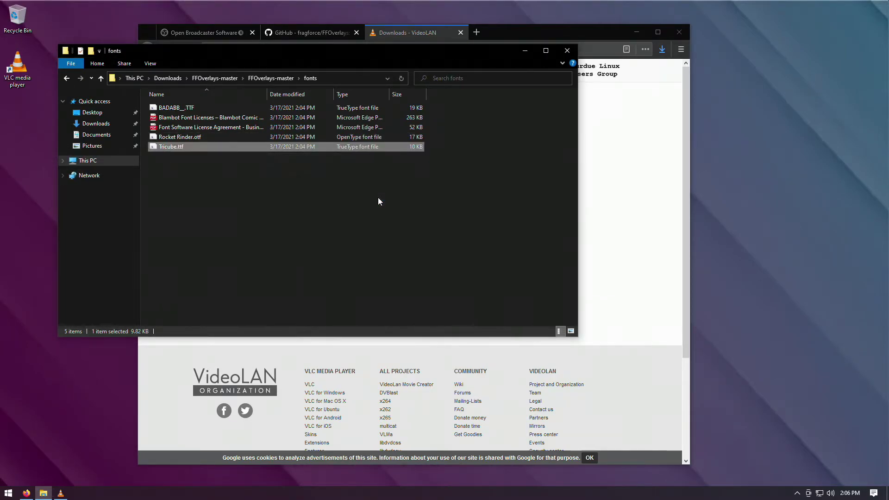
Finish the VLC media player setup with the run option left enabled and return to the Downloads folder.
click(60, 493)
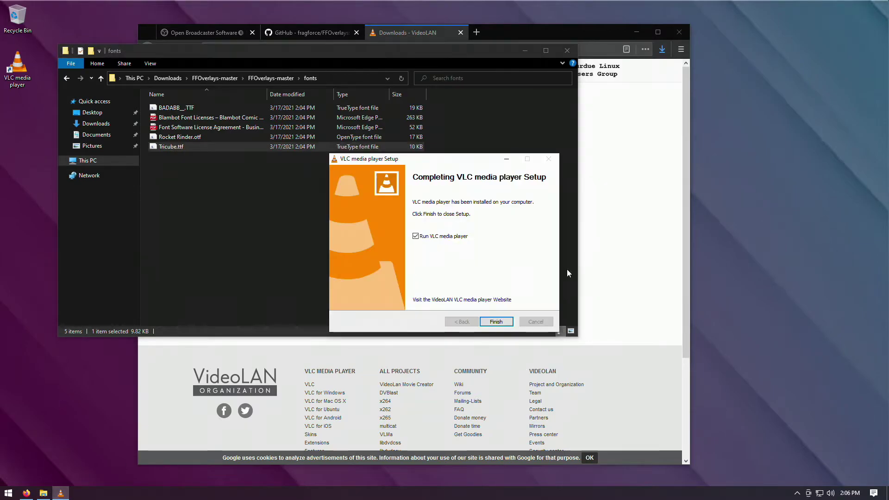
click(499, 323)
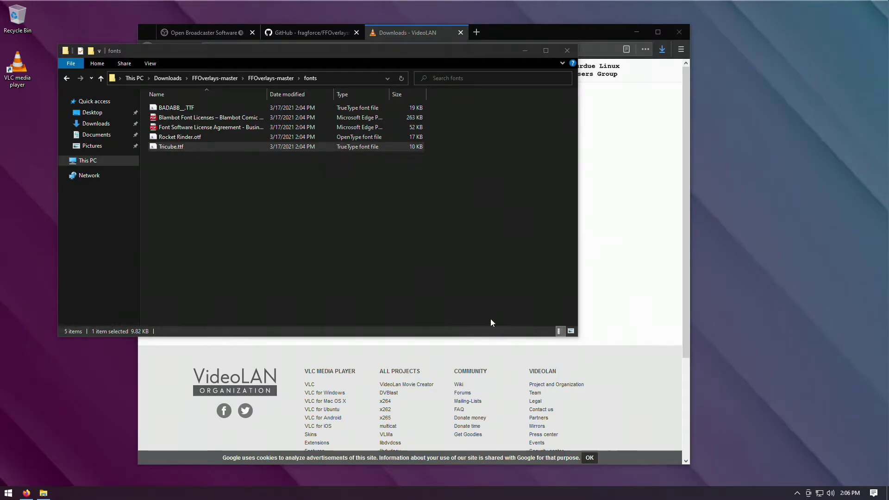
click(163, 80)
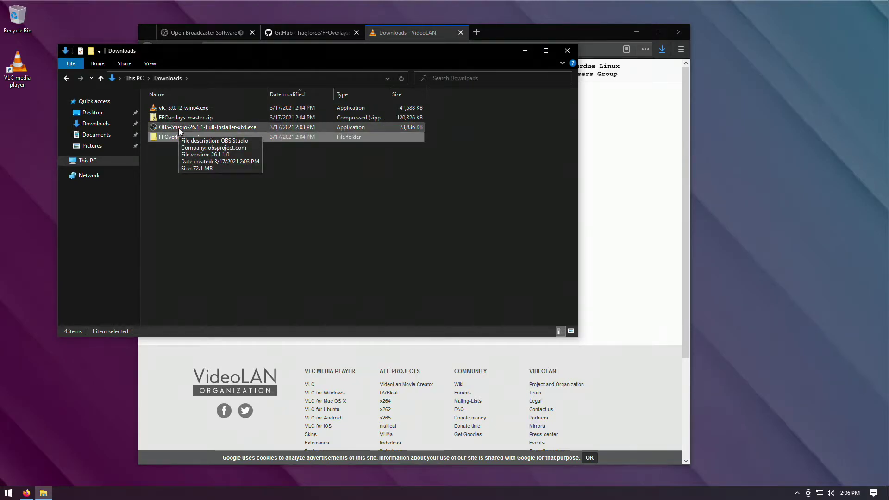
Run OBS-Studio-26.1.1-Full-Installer-x64.exe, install OBS Studio with the default options and launch it on finishing.
double_click(178, 128)
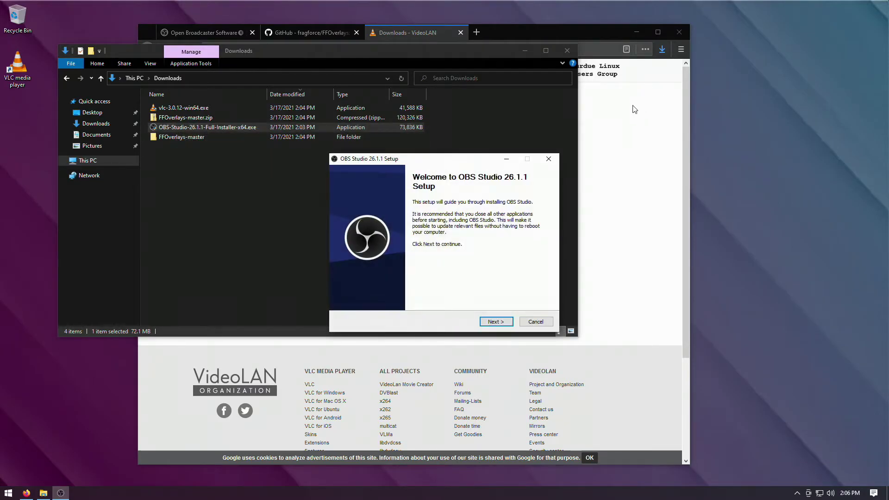
click(498, 323)
click(498, 323)
click(501, 324)
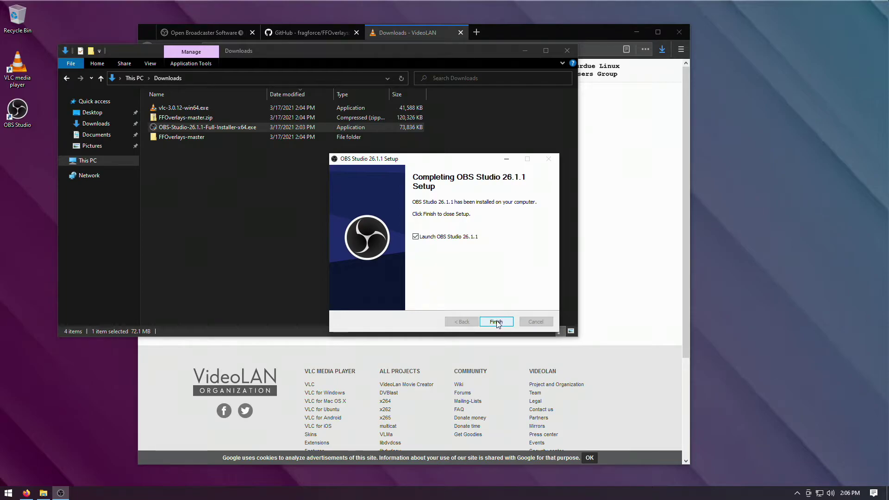
click(496, 322)
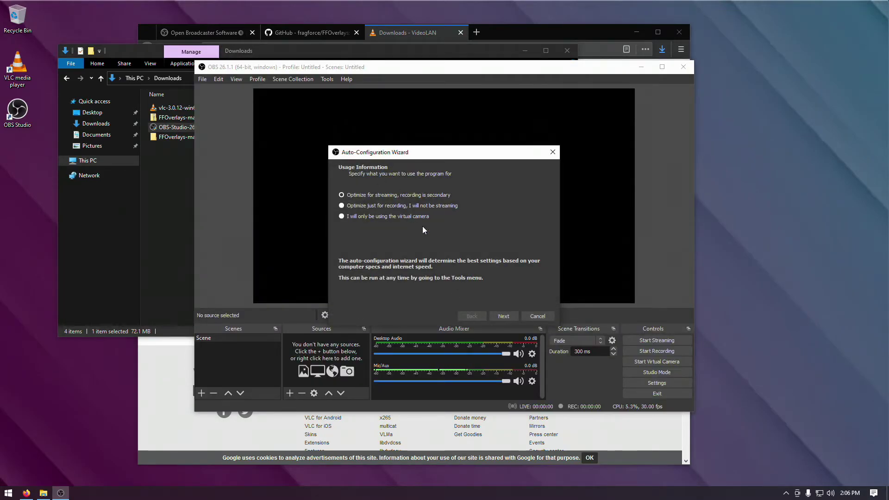
Cancel the Auto-Configuration Wizard and maximize the OBS window.
click(538, 317)
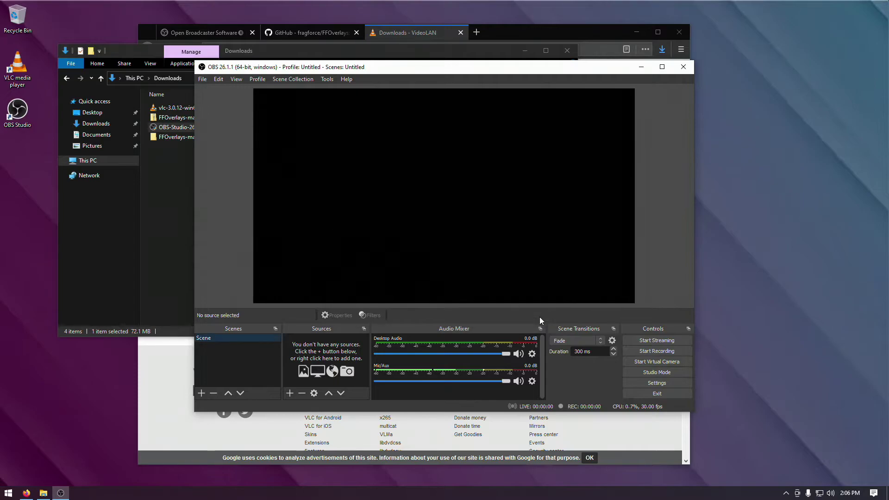
double_click(473, 68)
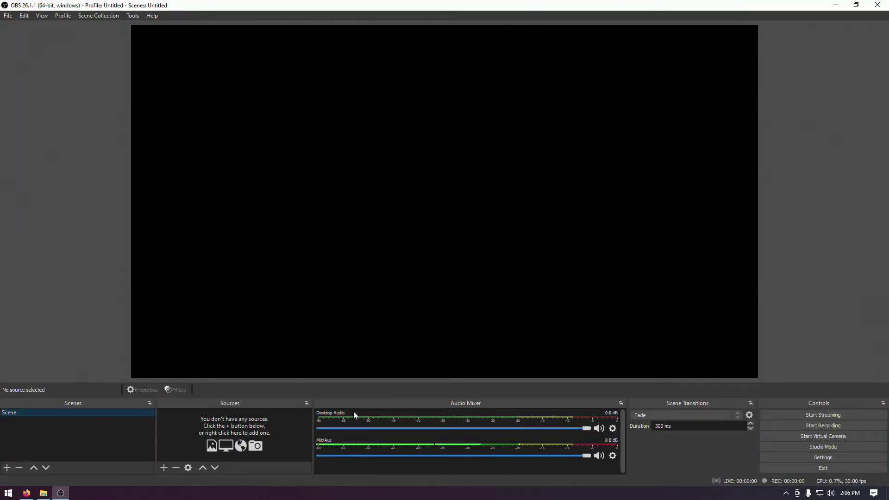
Import FF2020_Proper.json from C:\stream as a scene collection, allowing automatic collection search, and switch to FF2020_Proper.
click(94, 15)
click(93, 68)
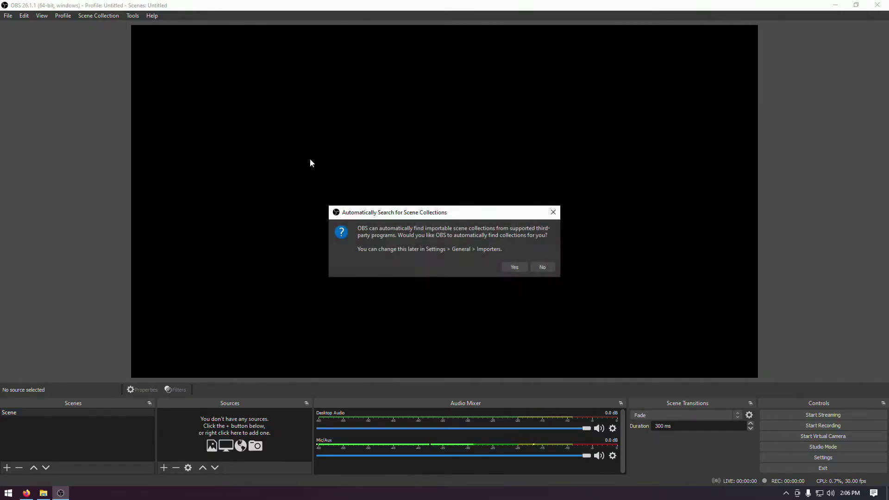
click(516, 269)
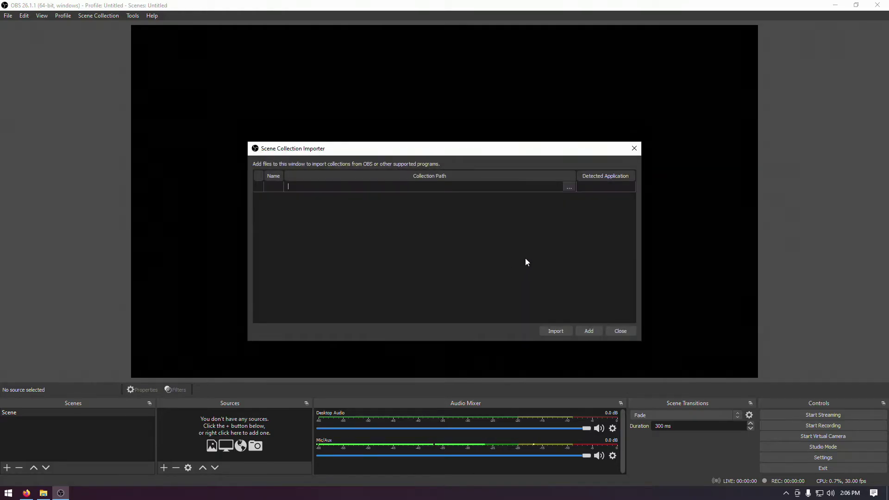
click(569, 185)
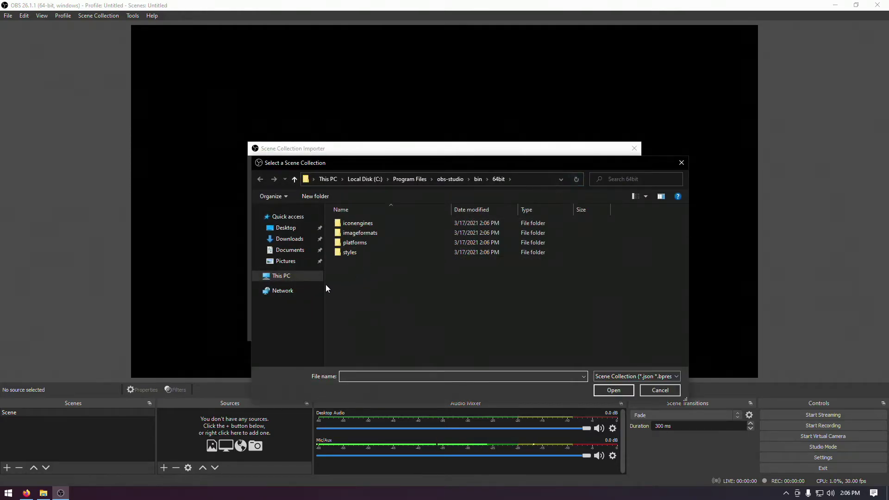
click(292, 277)
double_click(371, 315)
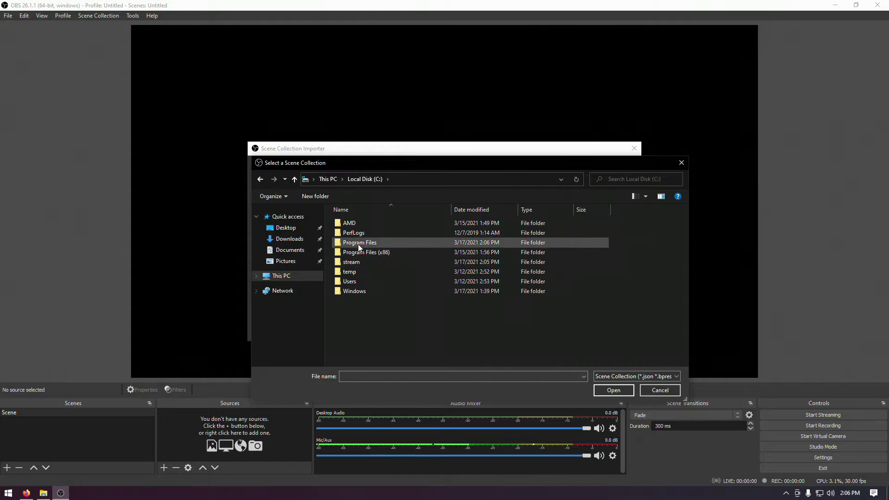
double_click(360, 263)
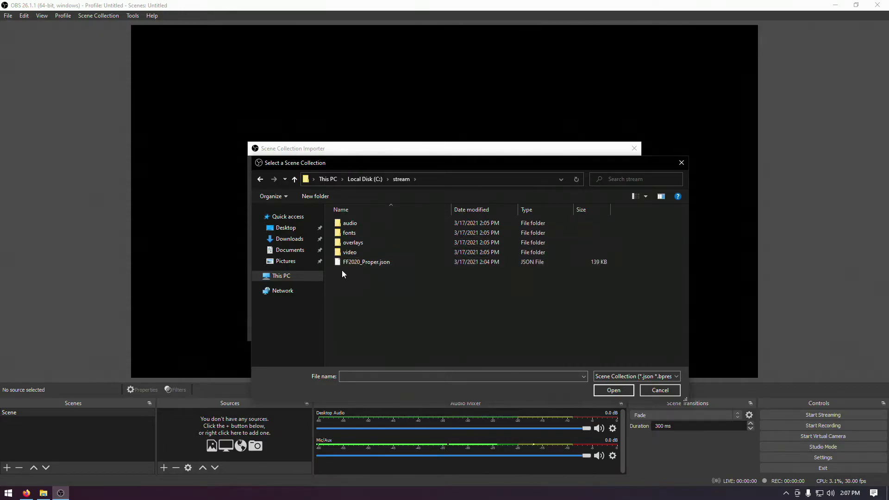
click(346, 264)
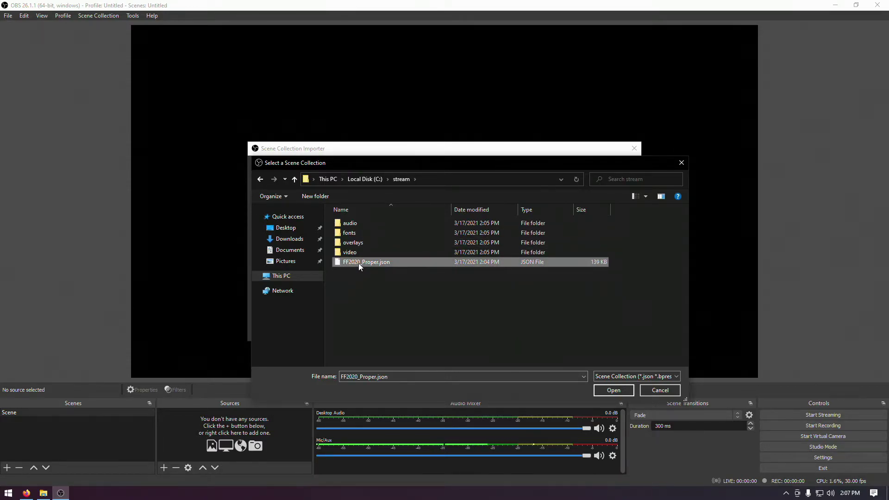
click(623, 394)
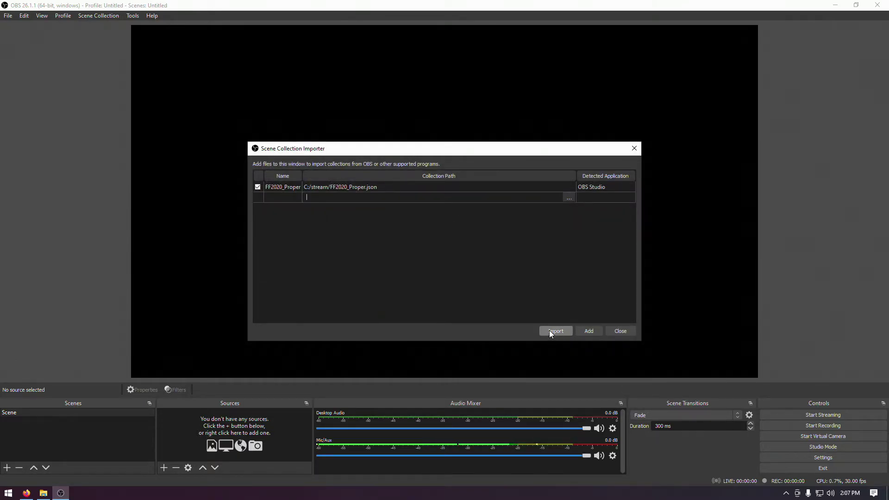
click(551, 331)
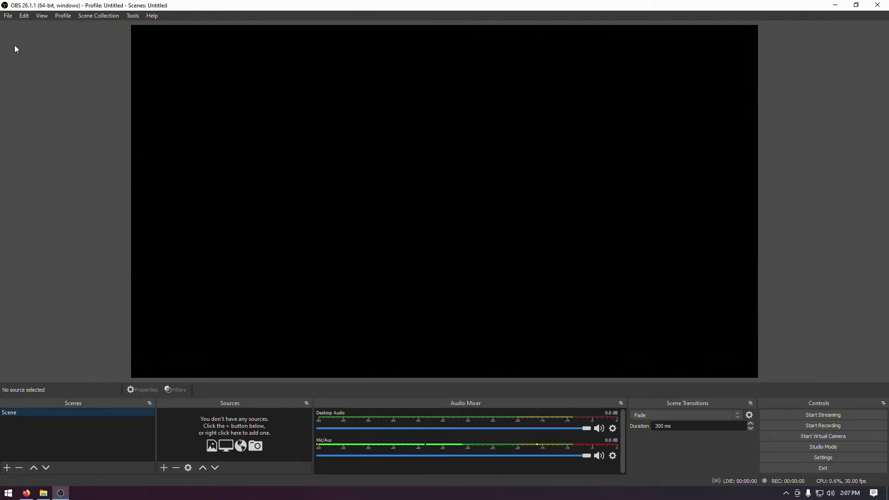
click(86, 15)
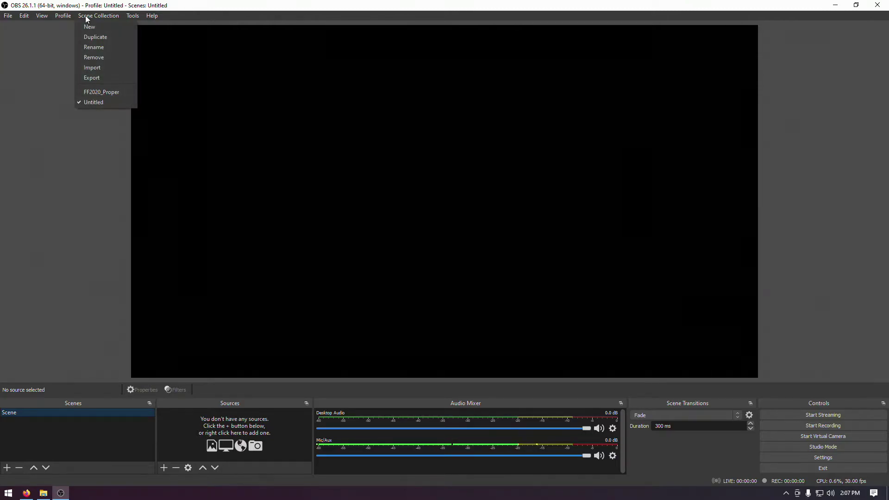
click(93, 90)
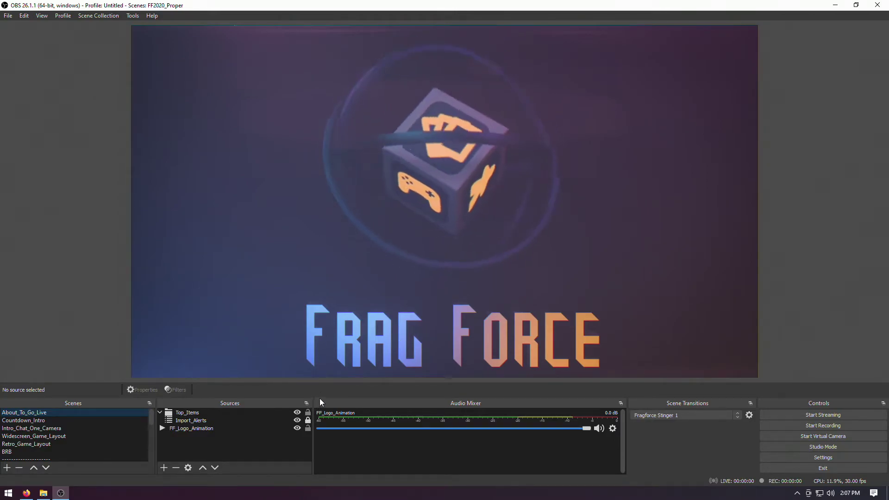
Enlarge the docks below the preview and inspect the Text_BRB and Charity_Logo sources of the Customizable_Inputs scene.
drag(327, 398, 327, 314)
scroll(73, 390, down, 1)
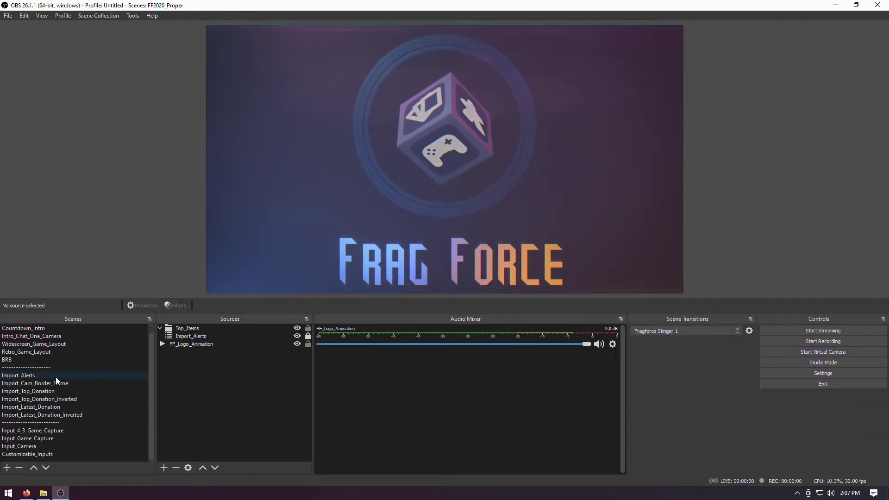
click(56, 455)
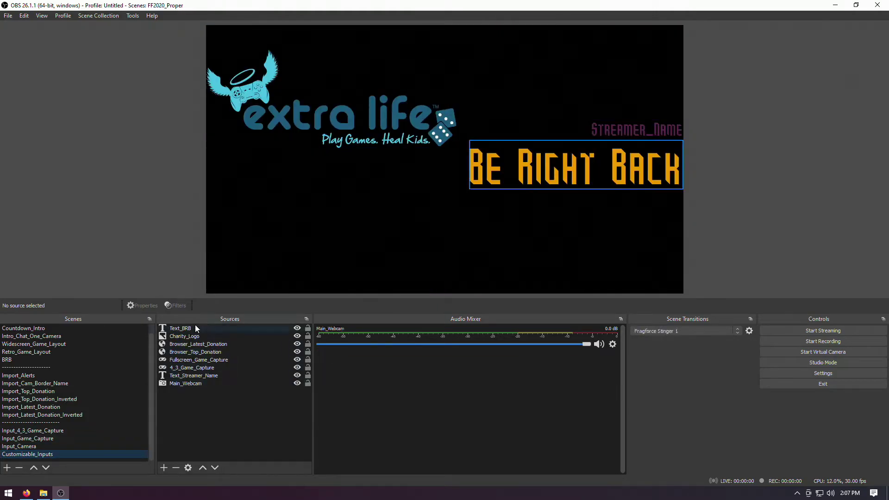
click(196, 328)
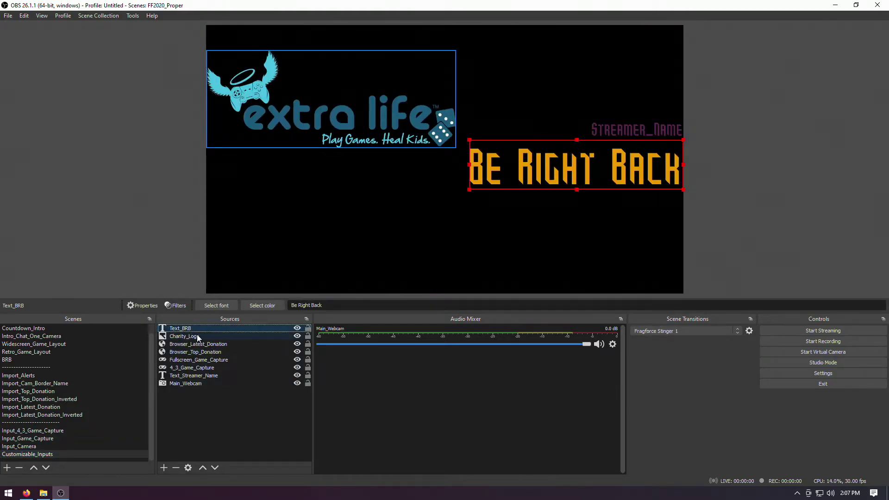
click(197, 337)
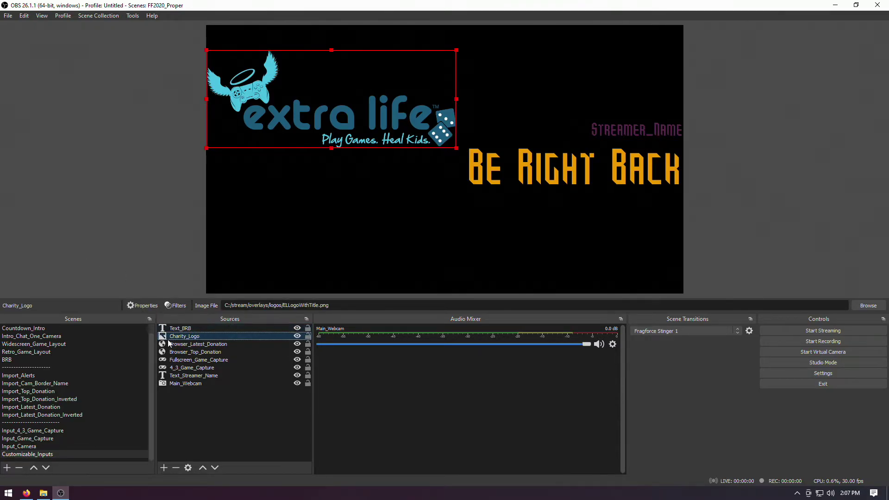
Replace the filterId value at the end of the Browser_Latest_Donation source's URL with the streamer's own ID.
click(203, 344)
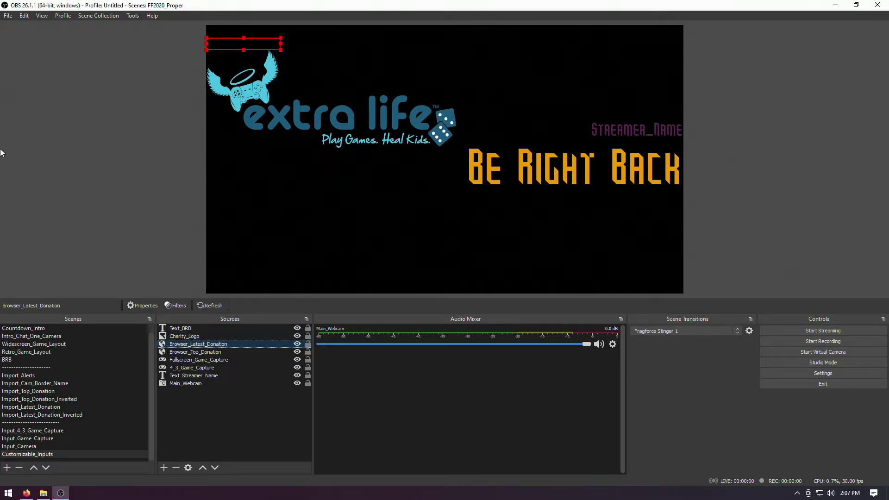
double_click(222, 344)
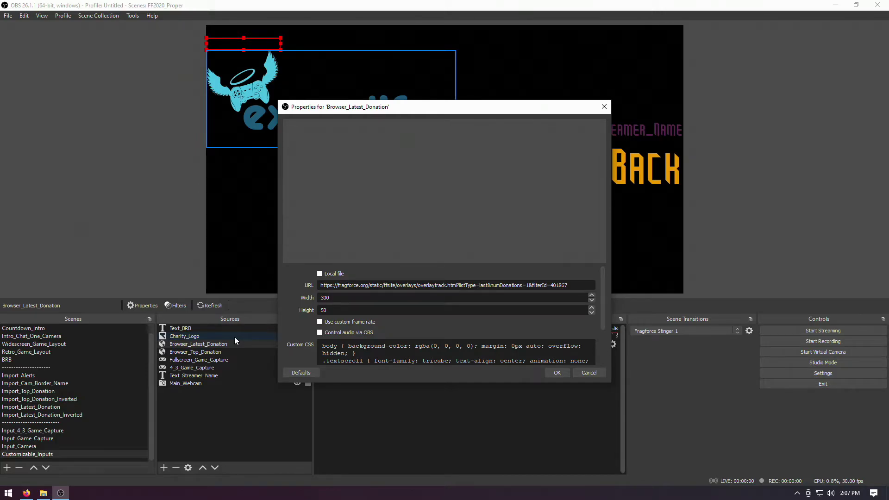
double_click(559, 285)
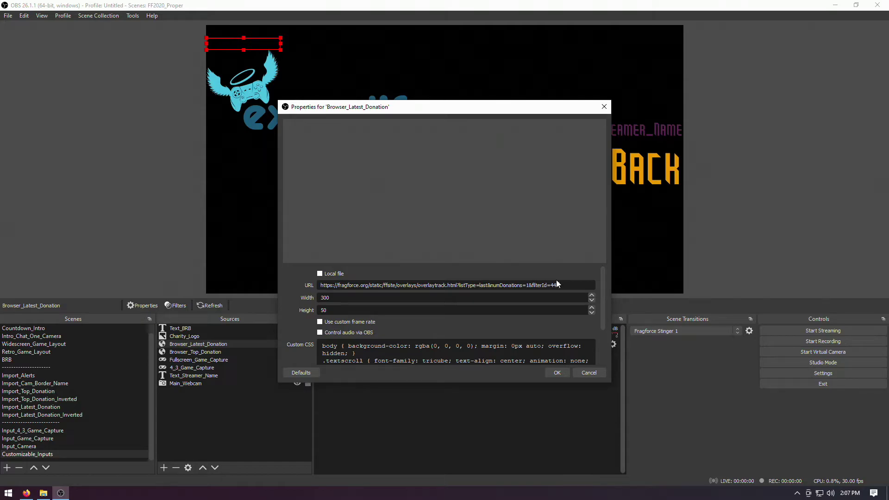
key(Return)
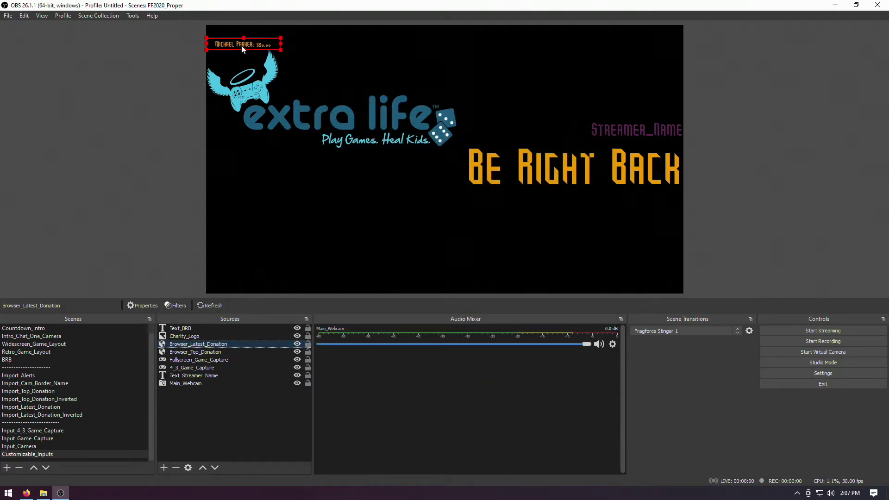
Replace the filterId value at the end of the Browser_Top_Donation source's URL with the streamer's own ID.
click(213, 353)
double_click(212, 353)
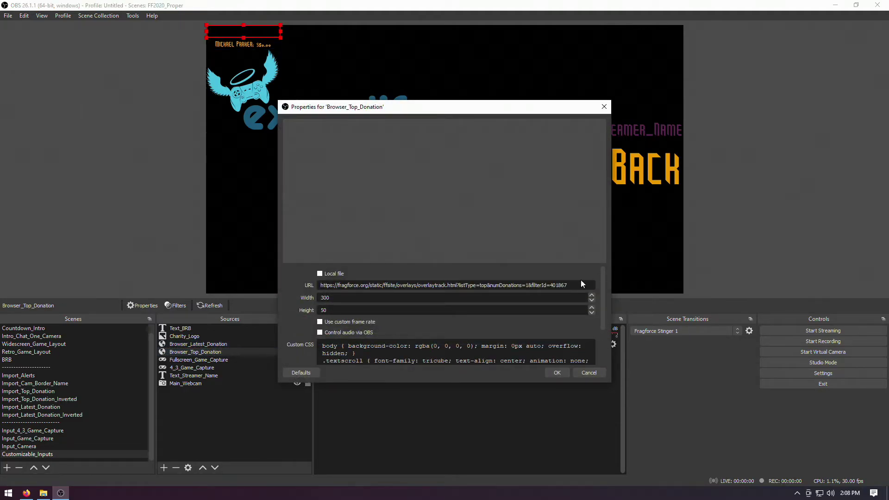
double_click(559, 284)
text(49343)
key(Return)
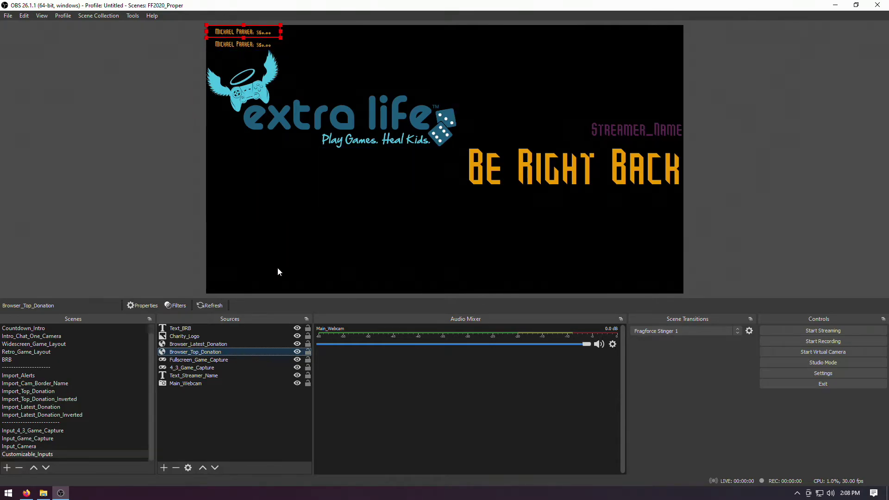
Set the Fullscreen_Game_Capture source's mode to Capture specific window and check its list of available windows.
click(233, 359)
click(272, 307)
click(271, 306)
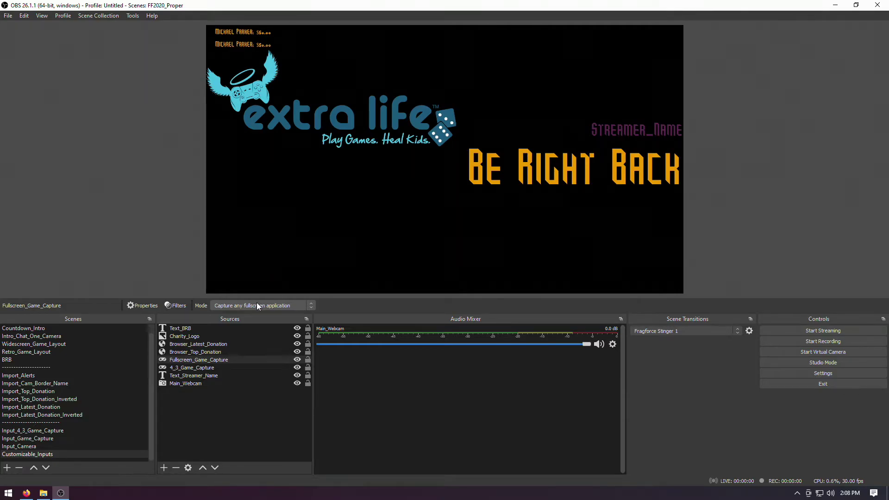
click(257, 303)
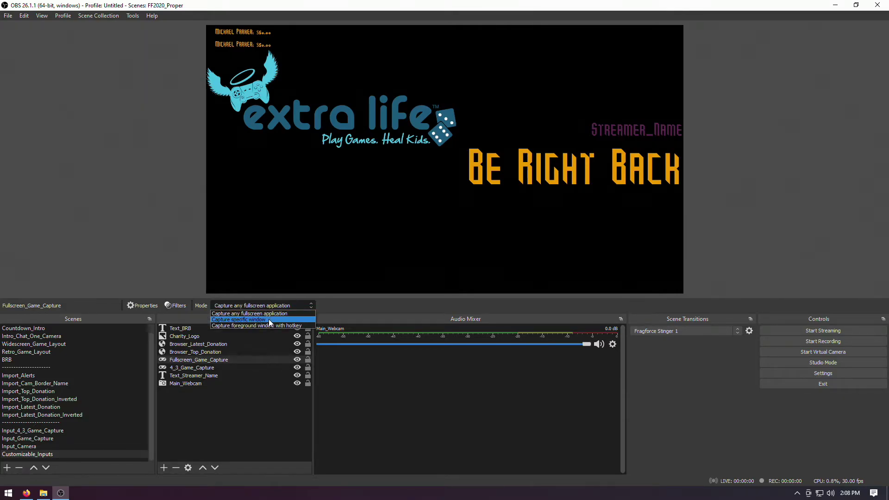
click(238, 320)
click(401, 307)
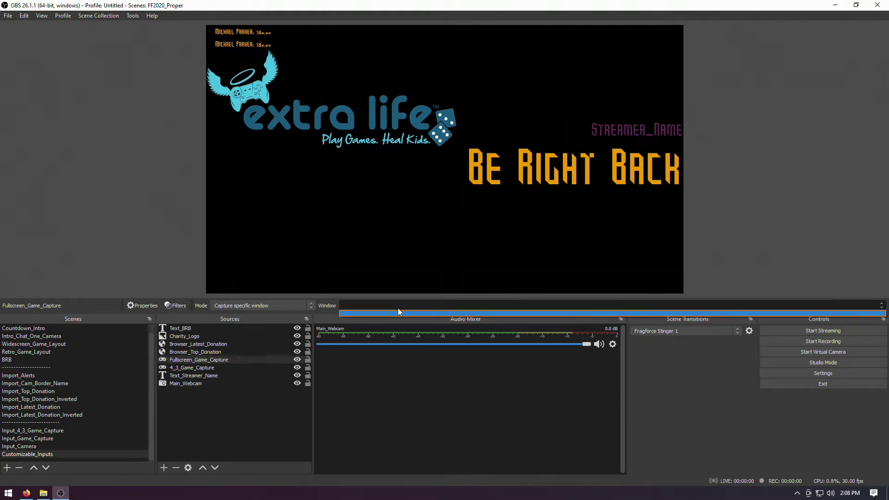
click(240, 422)
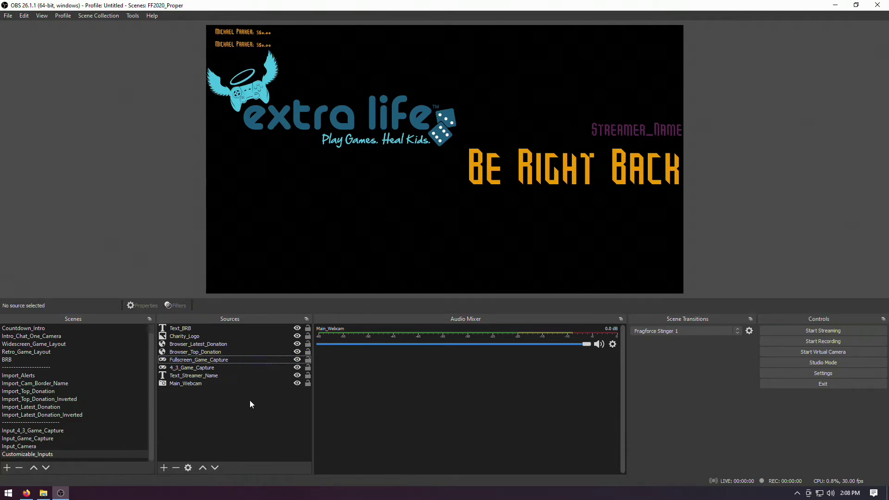
Set the 4_3_Game_Capture source's mode to Capture specific window.
click(187, 369)
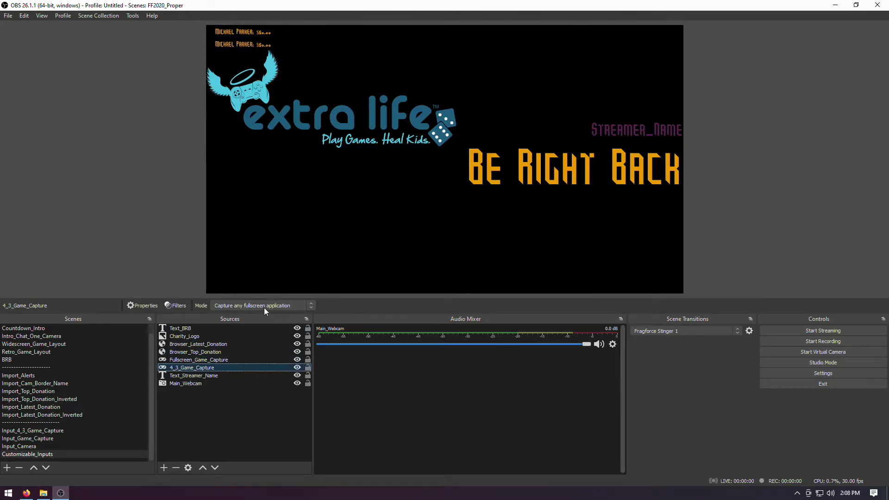
click(264, 309)
click(263, 319)
click(268, 298)
click(187, 368)
click(255, 306)
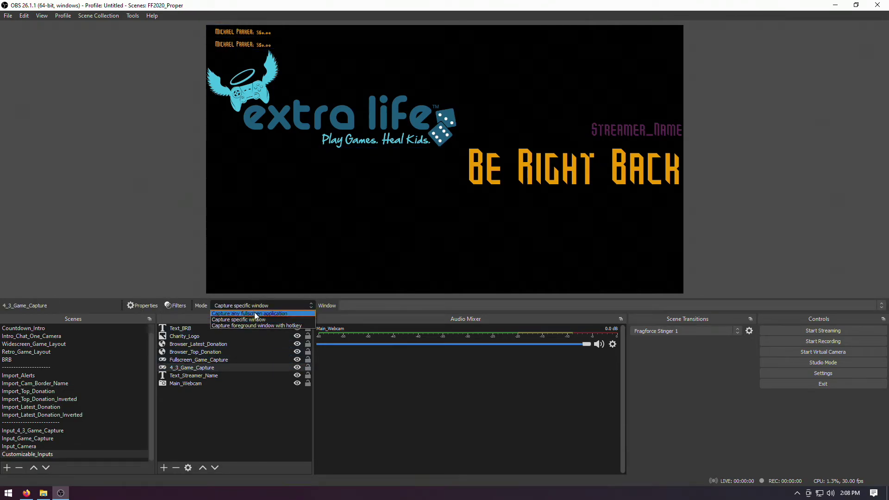
click(255, 322)
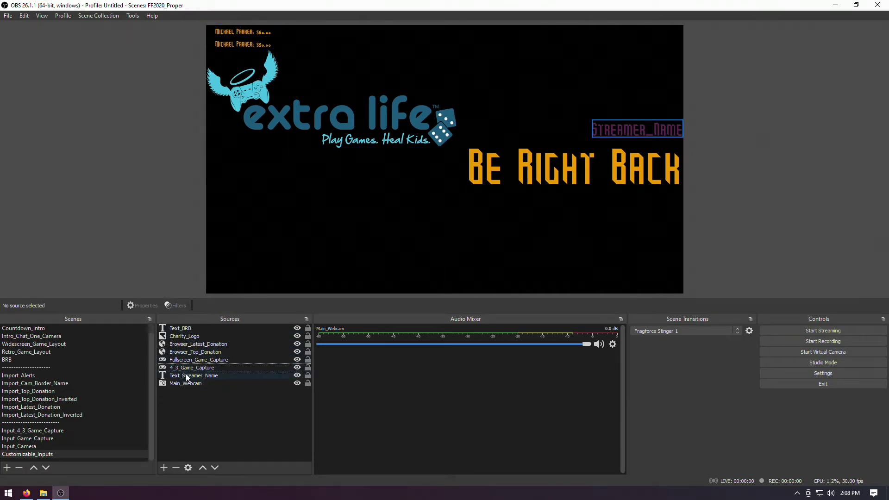
Replace the Text_Streamer_Name source's text with the streamer's own handle.
click(185, 374)
double_click(353, 305)
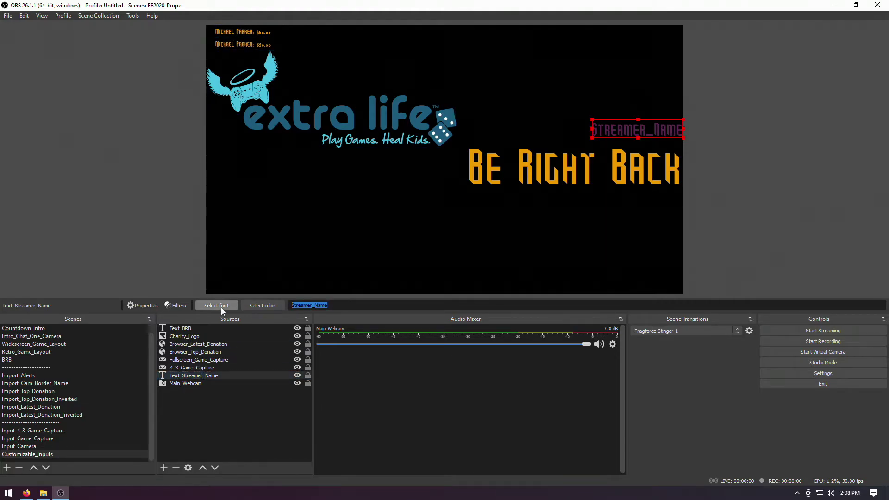
text(parkervcp)
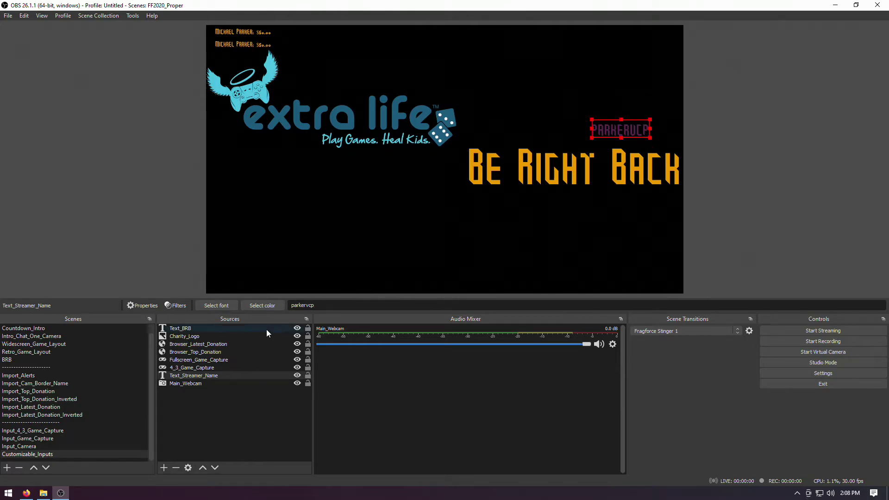
Set the Main_Webcam source's device to HD Webcam C615.
click(201, 387)
click(203, 383)
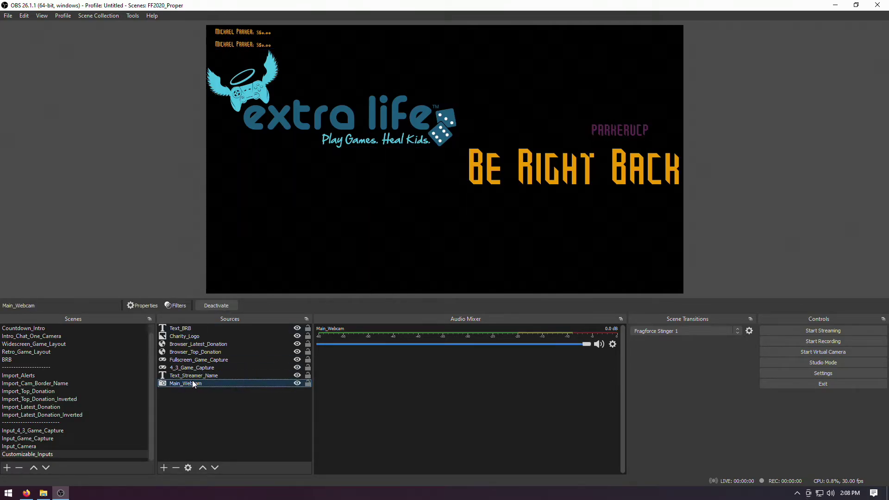
double_click(191, 383)
click(366, 275)
click(366, 283)
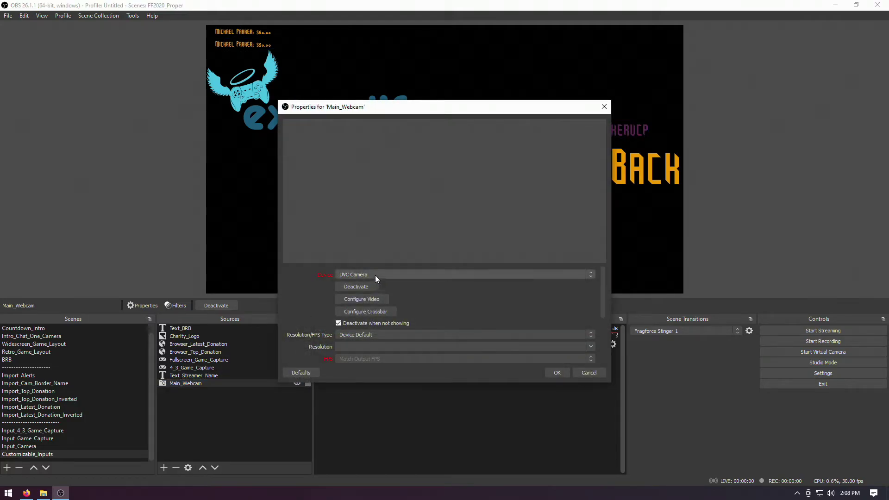
click(375, 275)
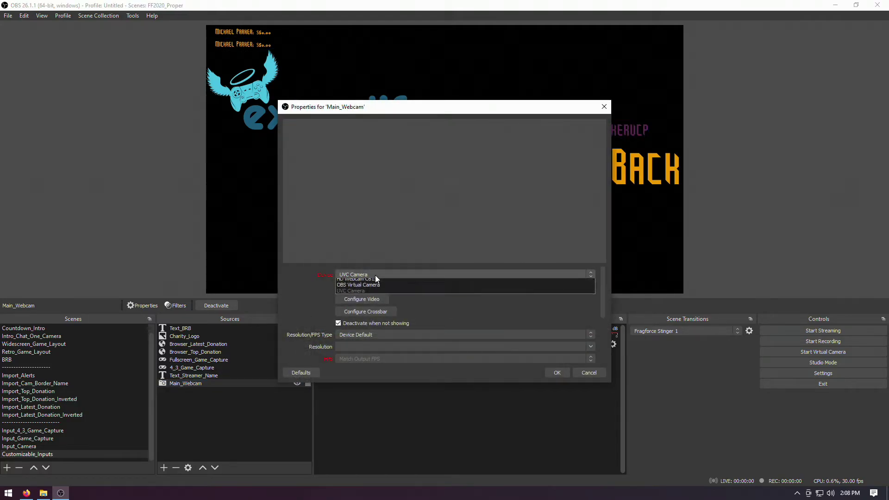
click(402, 282)
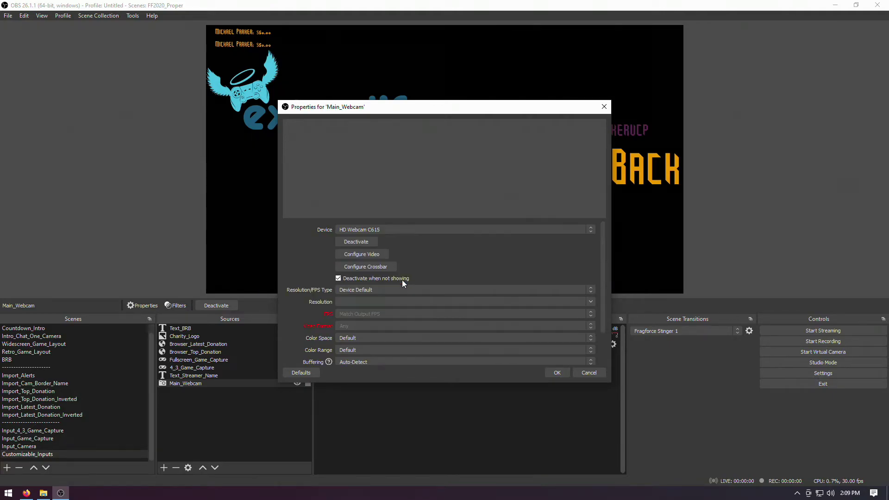
click(560, 372)
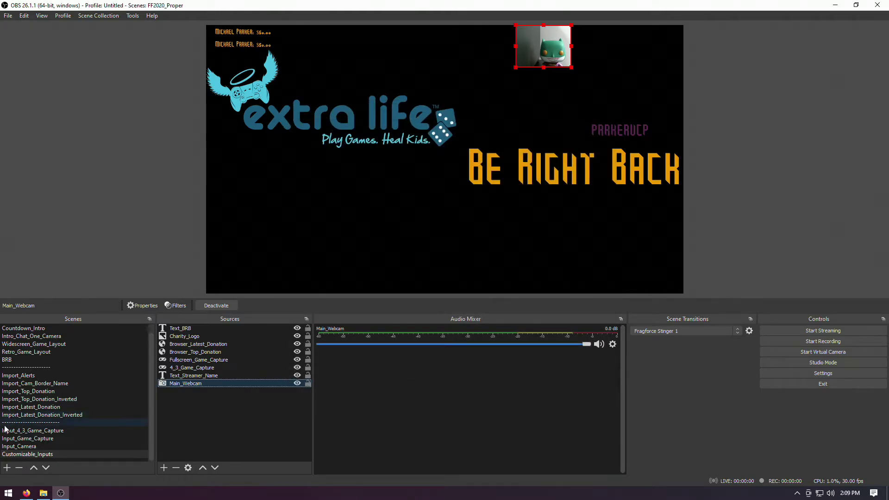
Add a new Audio Output Capture source named Desktop to the About_To_Go_Live scene.
scroll(76, 403, up, 1)
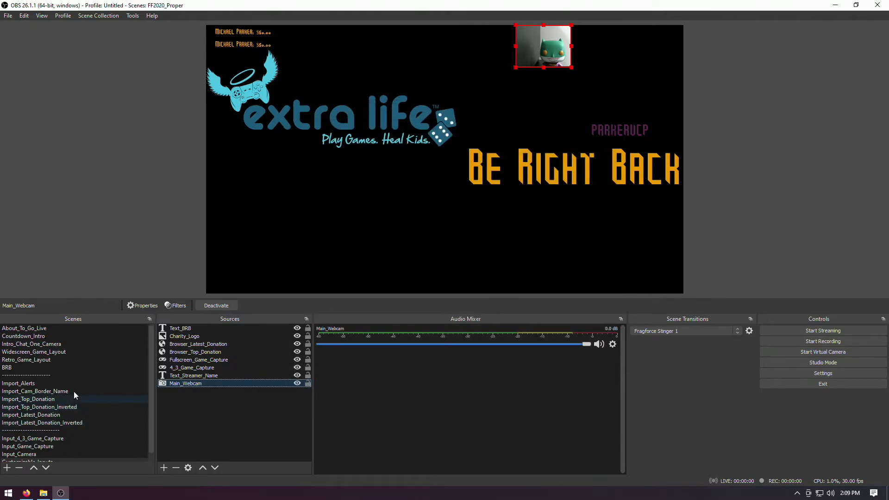
click(50, 328)
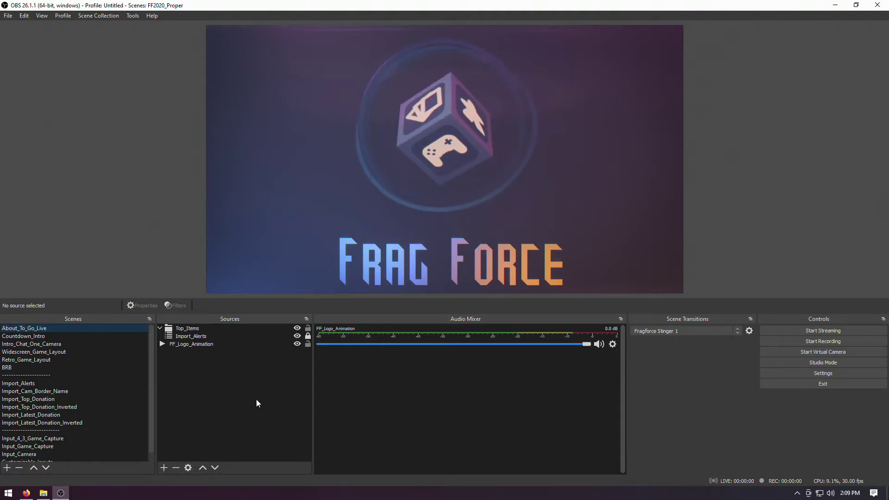
click(163, 468)
click(212, 311)
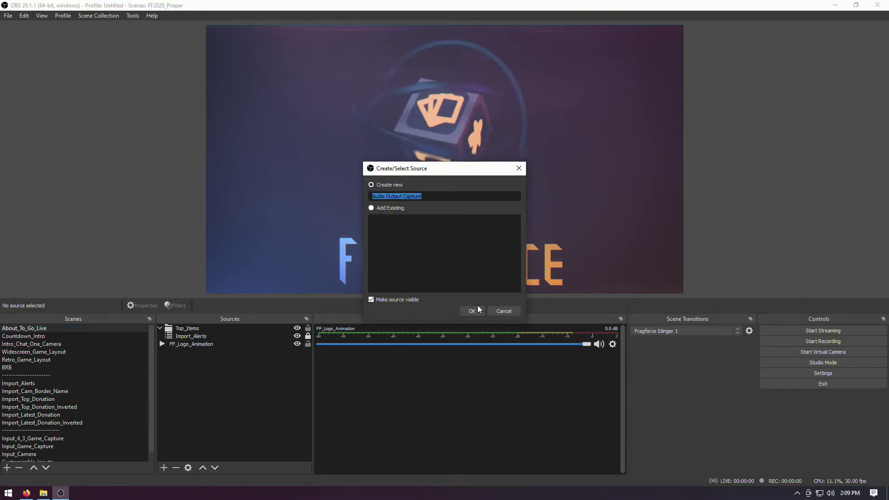
text(Desktop)
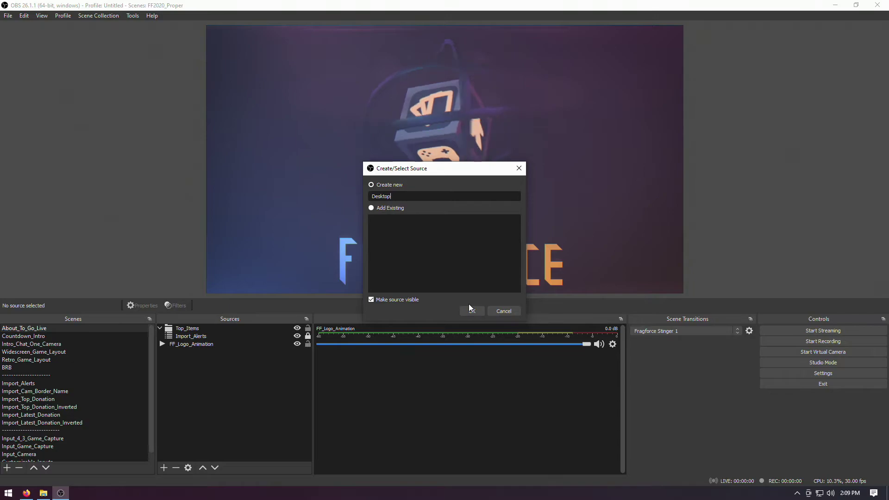
click(473, 311)
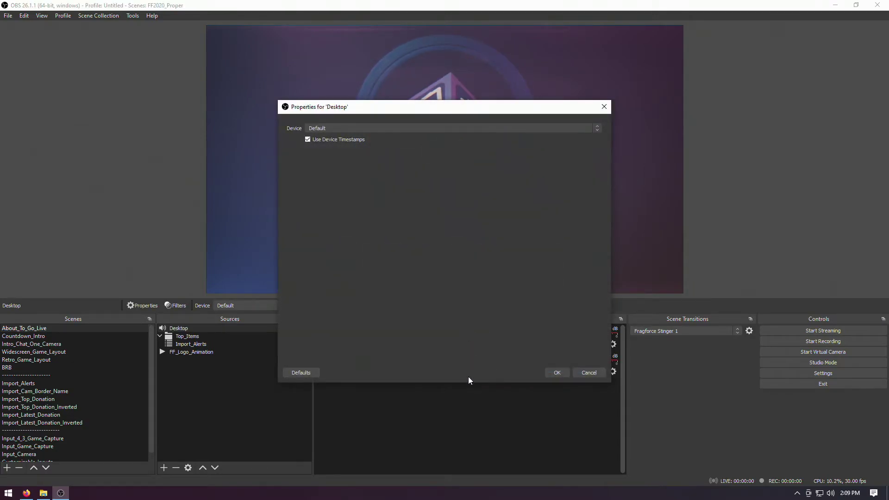
Set the Desktop audio source's device to 5 - AVT GC553 (AMD High Definition Audio Device).
click(393, 128)
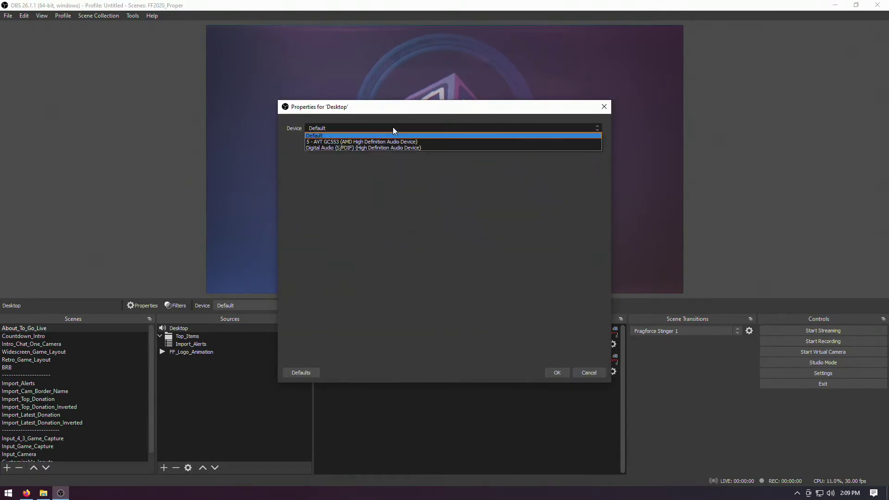
click(424, 140)
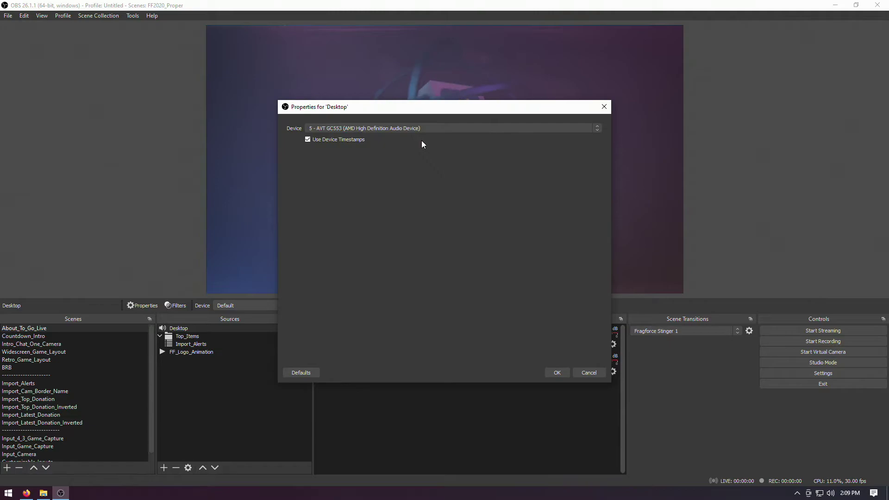
click(560, 373)
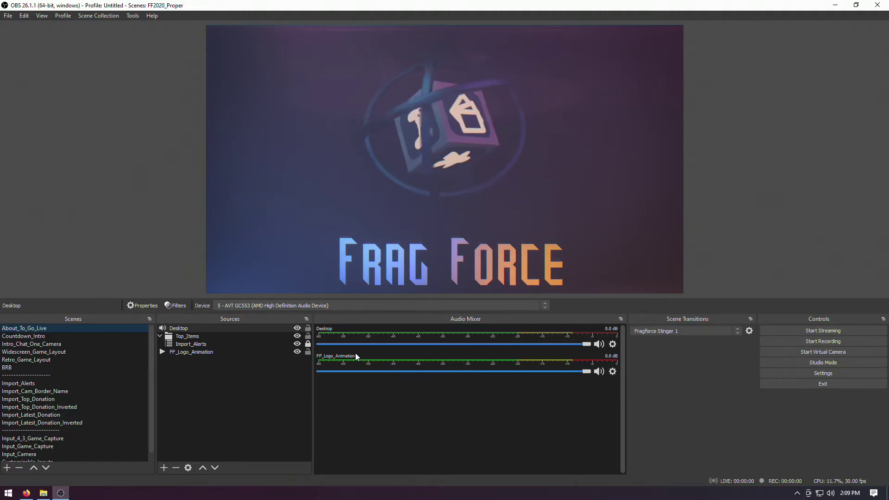
Review the Countdown_Intro and Intro_Chat_One_Camera scenes, and select the Import_Cam_Border_Name source to check how the webcam fits its frame.
click(87, 336)
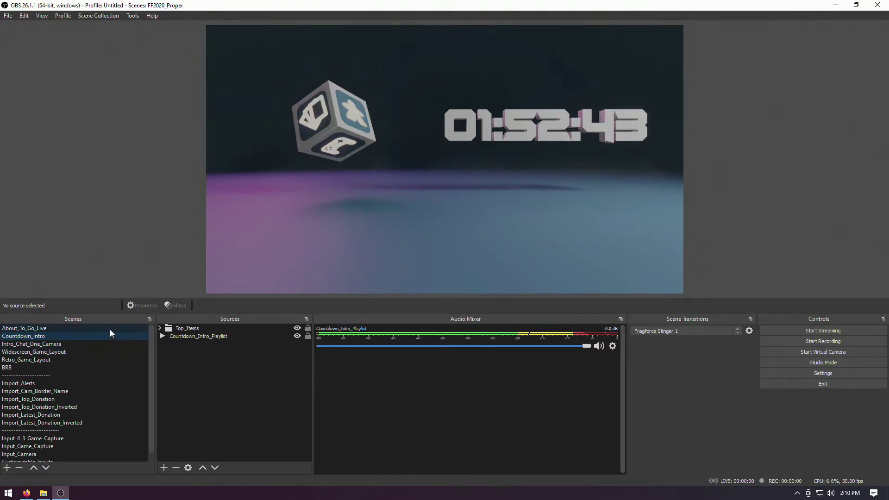
click(79, 343)
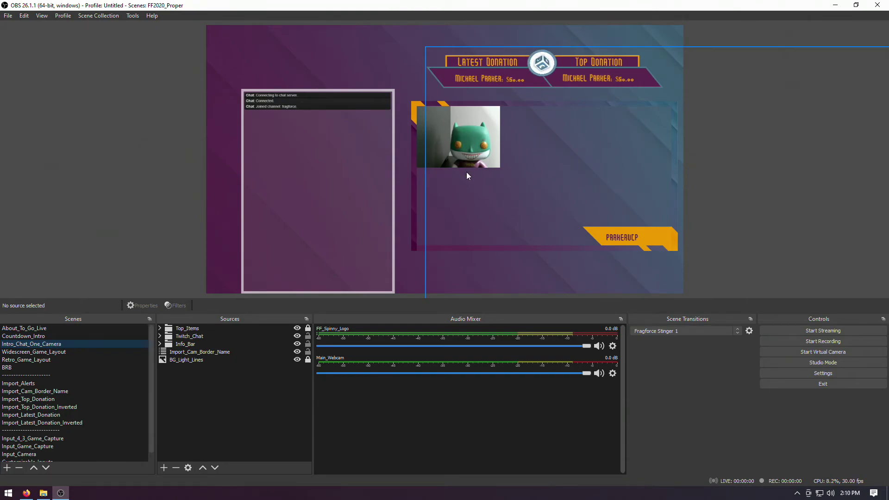
click(198, 351)
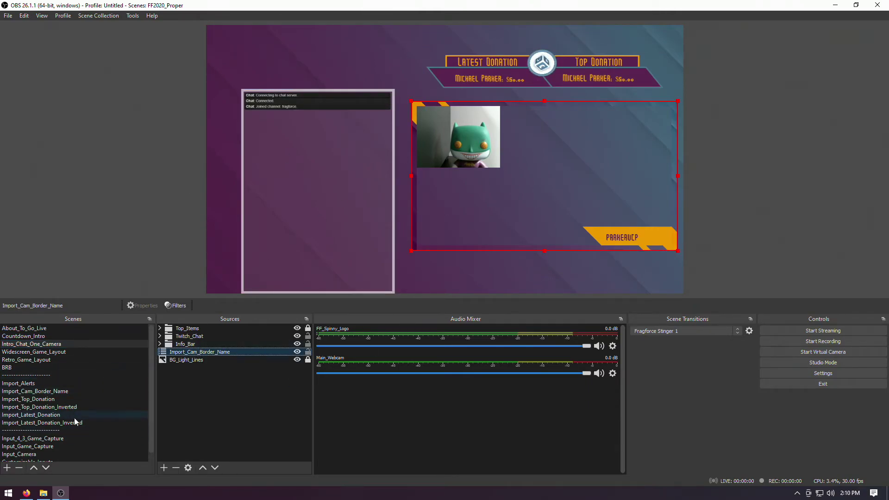
Enlarge the Main_Webcam source in the Input_Camera scene to the full height of the canvas.
scroll(71, 412, down, 1)
click(42, 446)
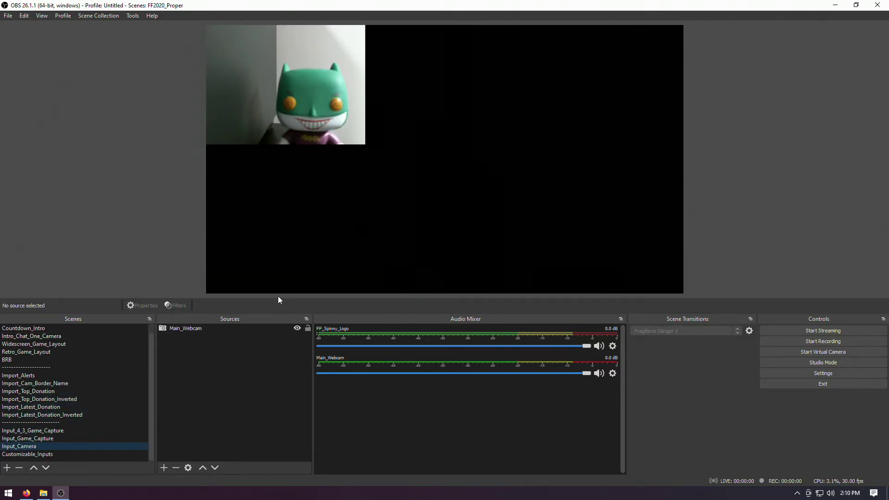
click(194, 329)
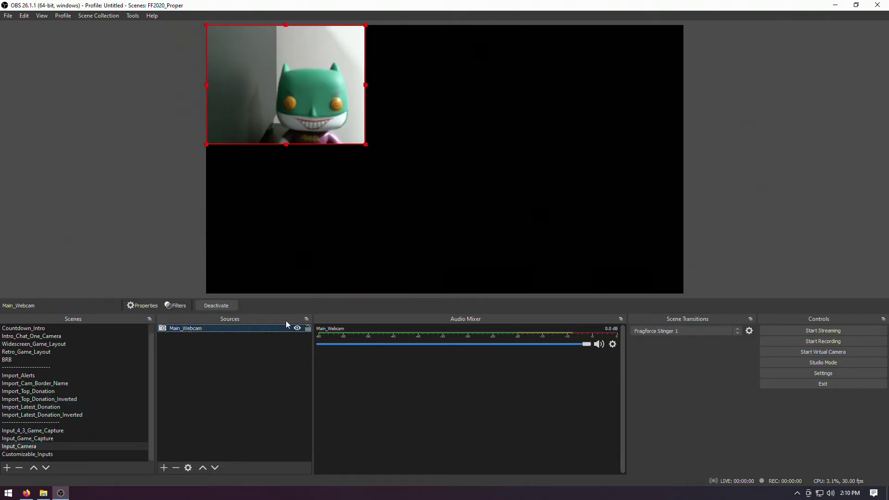
drag(366, 151, 565, 257)
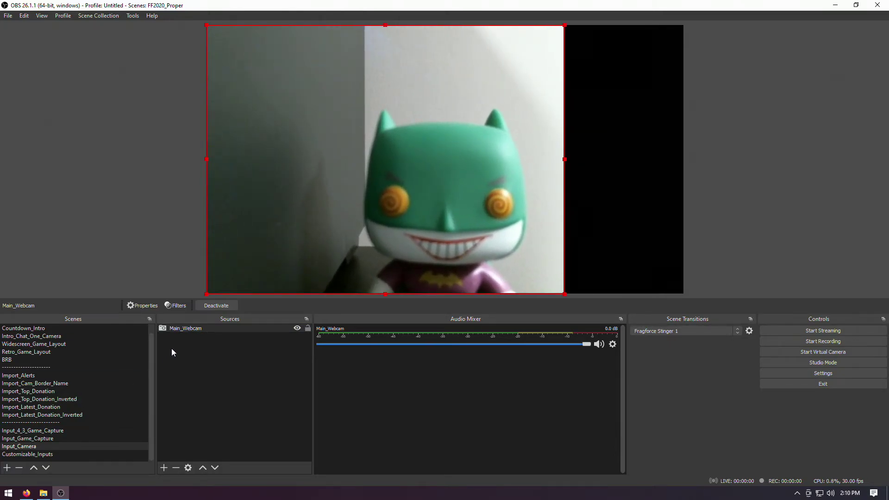
Set the Main_Webcam source's Resolution/FPS Type to Custom with a resolution of 1280x720.
click(199, 330)
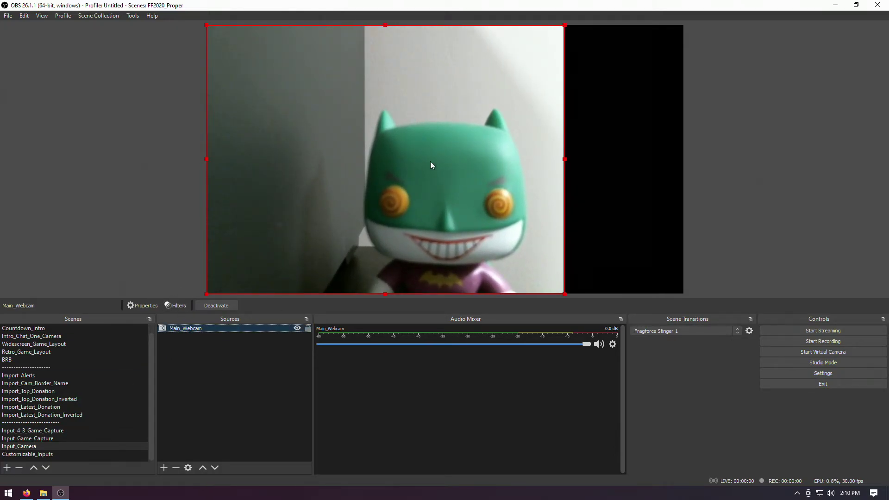
double_click(184, 327)
click(388, 334)
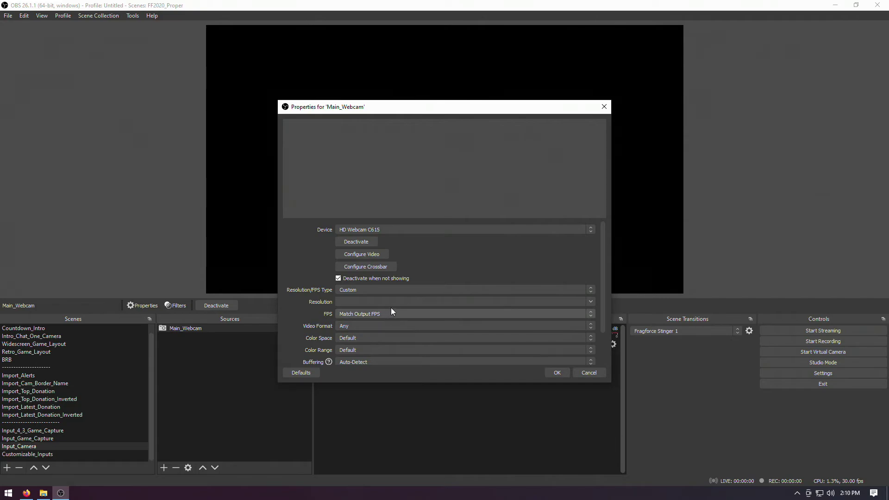
click(590, 301)
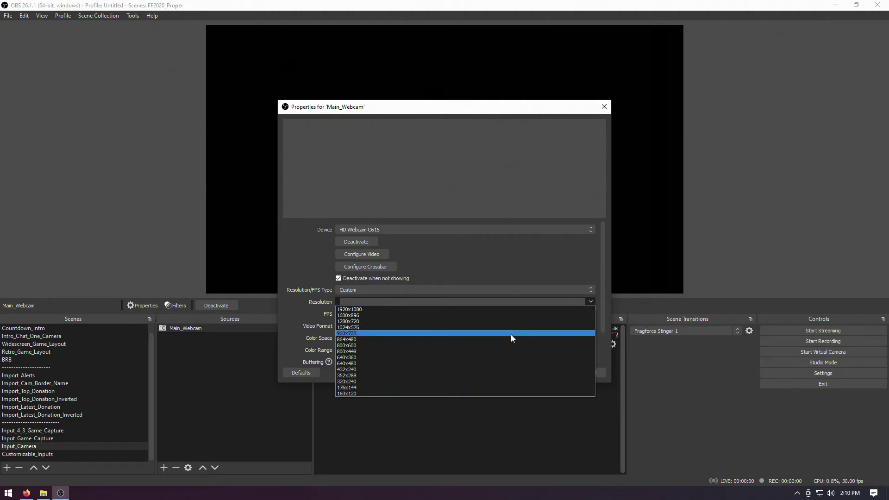
click(510, 334)
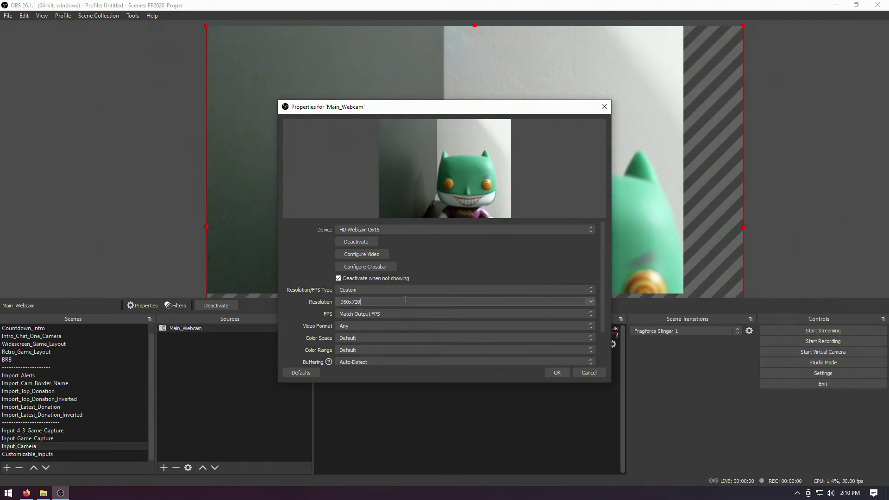
click(582, 303)
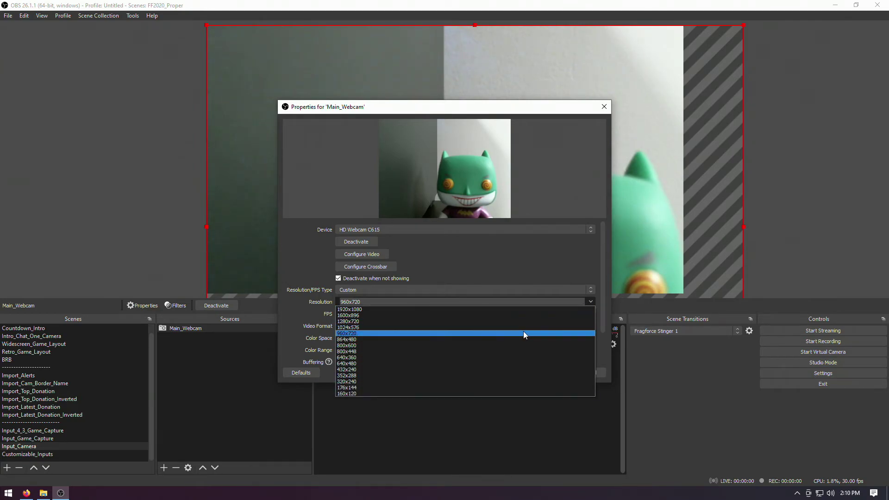
click(488, 323)
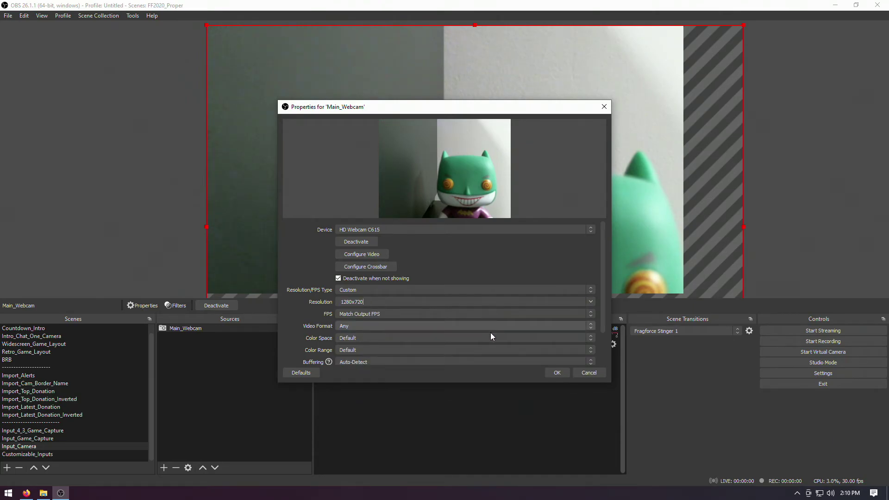
click(556, 373)
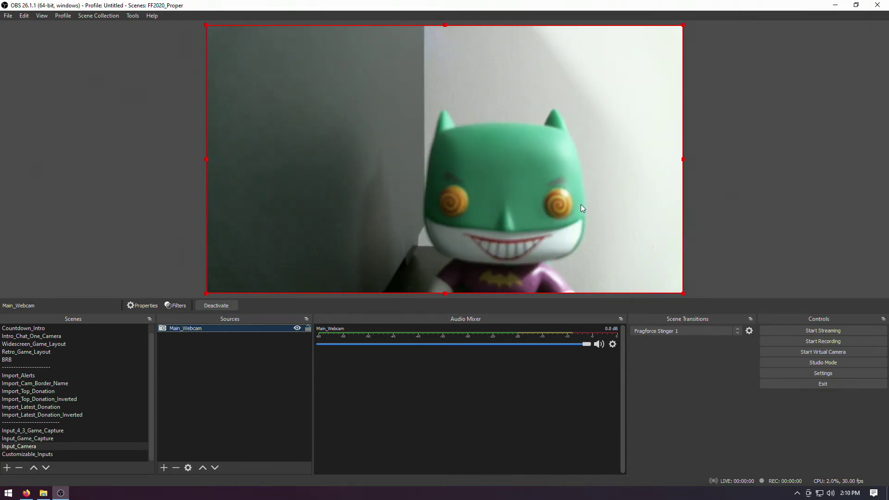
Check the webcam framing in the Intro_Chat_One_Camera scene and the game capture source in the Widescreen_Game_Layout scene.
scroll(47, 383, up, 1)
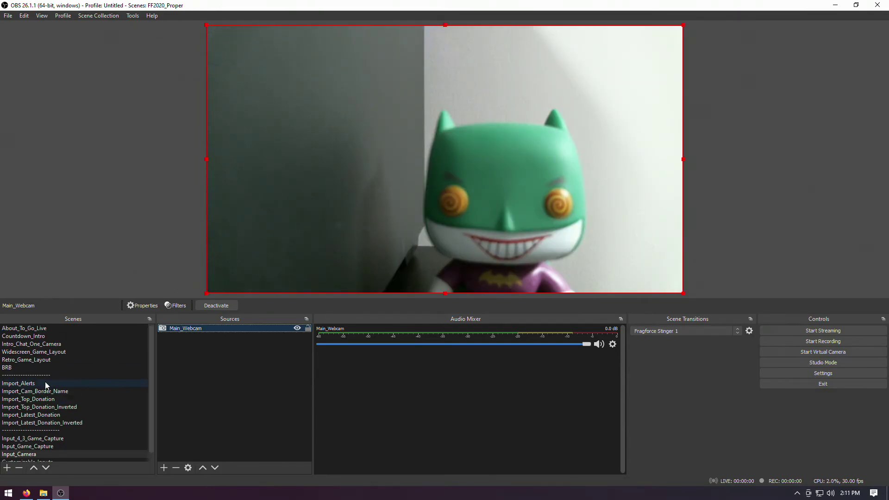
click(62, 345)
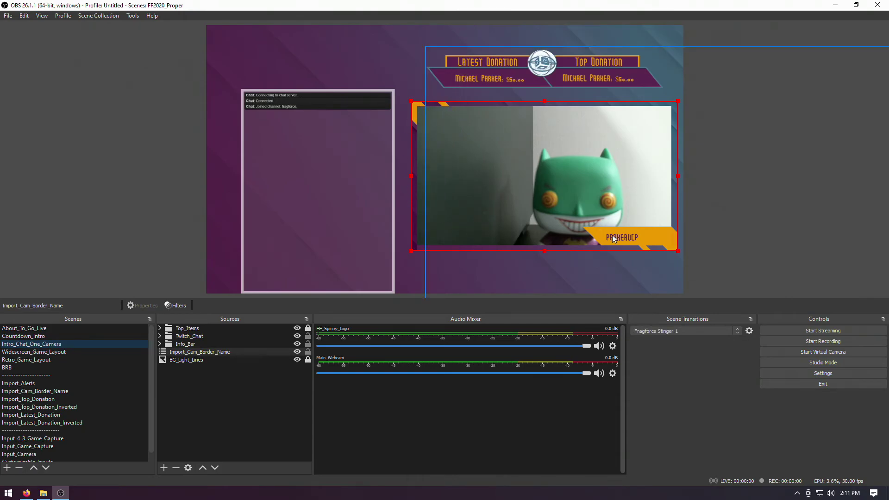
click(777, 197)
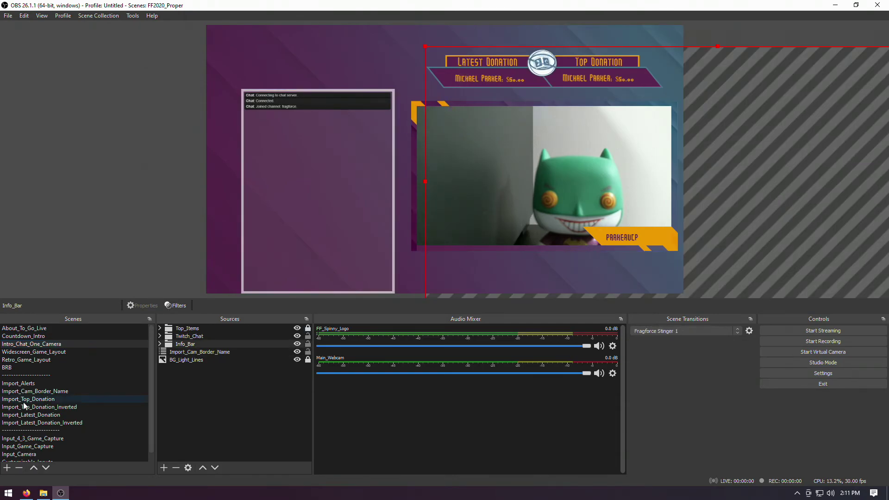
click(41, 351)
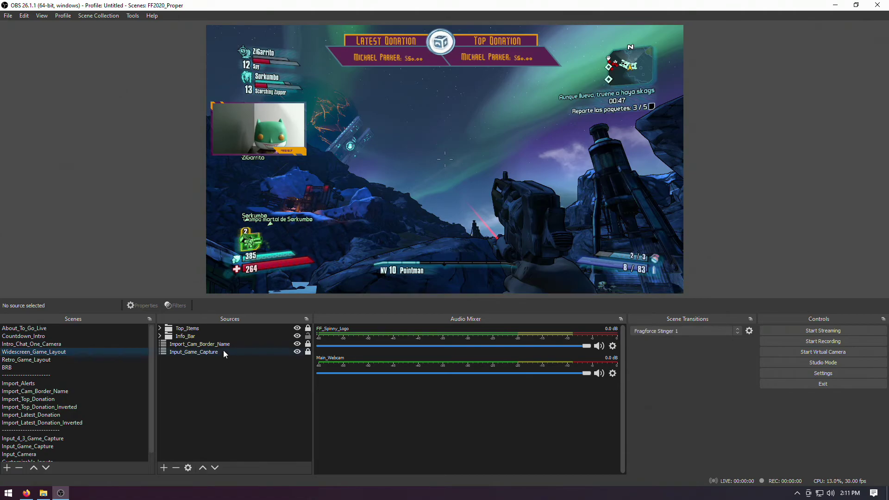
click(224, 351)
Hide the Sample_Game_Image source in the Input_Game_Capture scene.
scroll(102, 394, down, 1)
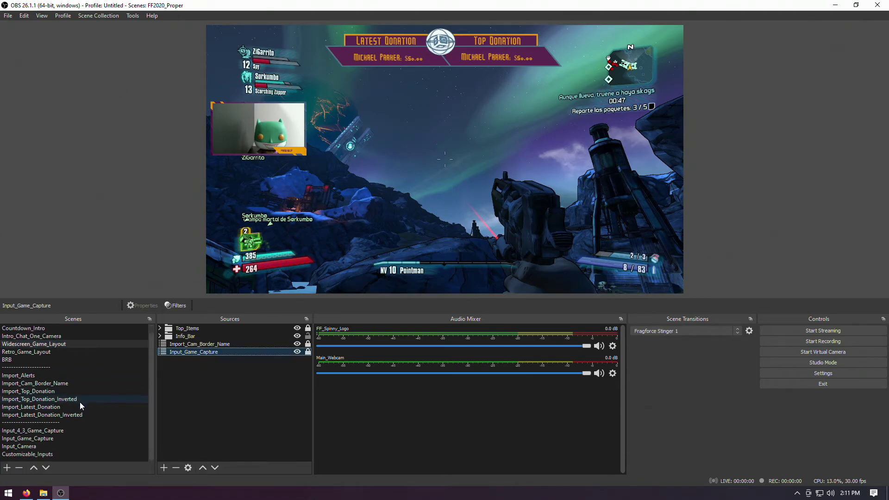
click(43, 439)
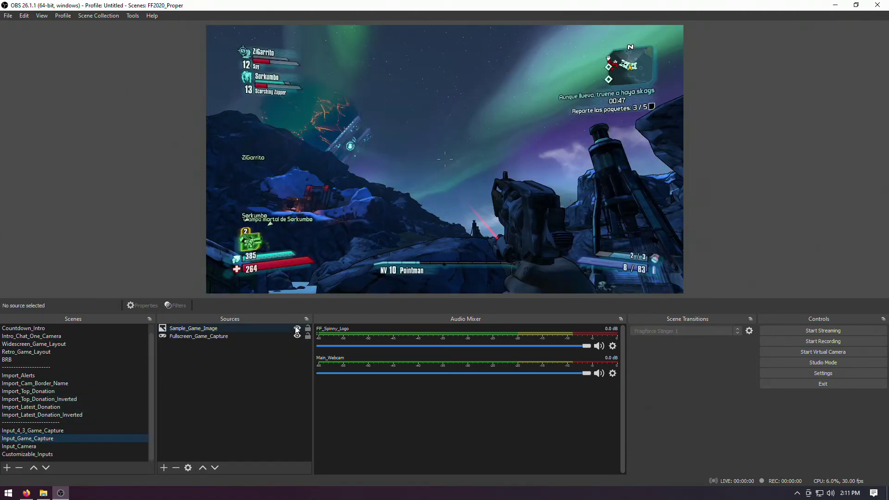
click(178, 330)
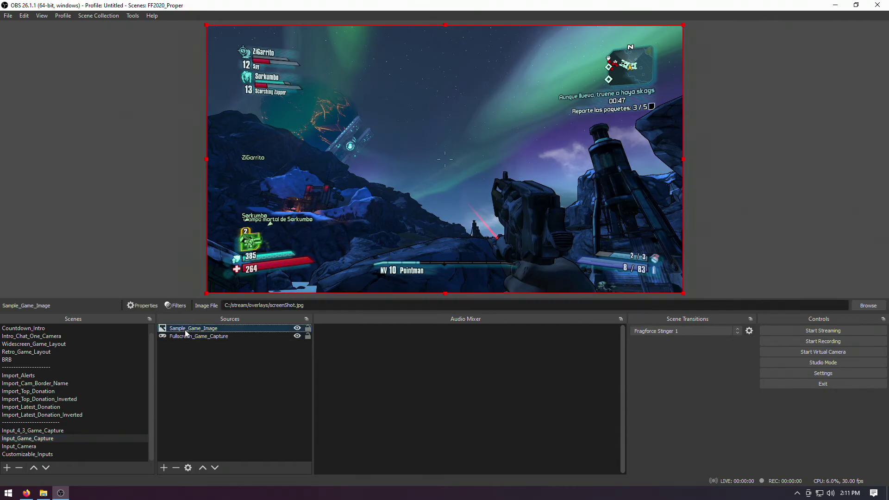
click(297, 328)
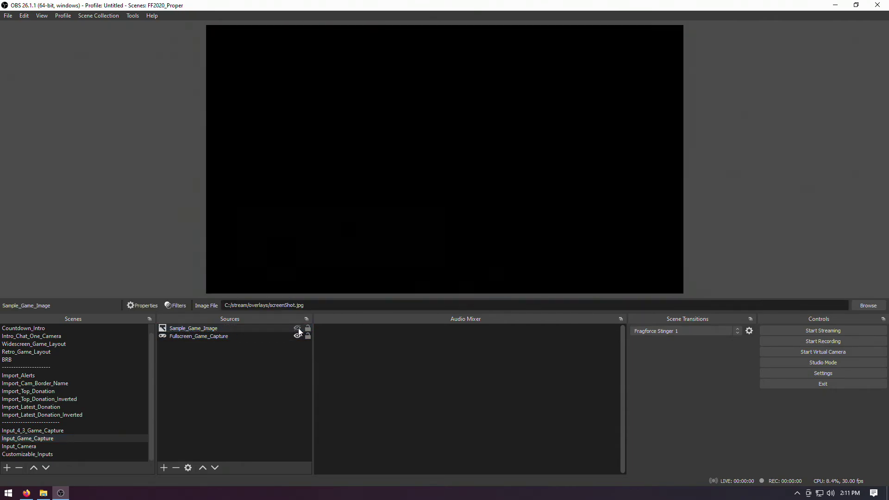
Check the Fullscreen_Game_Capture source's capture mode, and review the Retro_Game_Layout and BRB scenes.
click(221, 337)
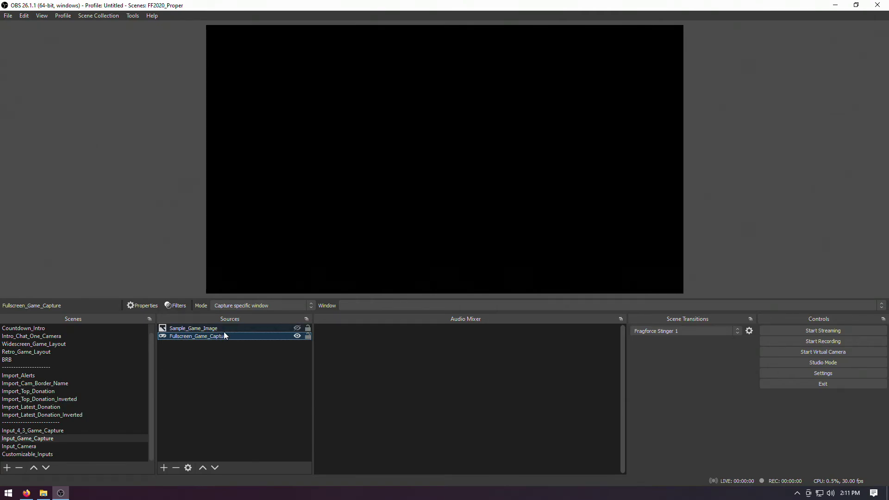
click(59, 351)
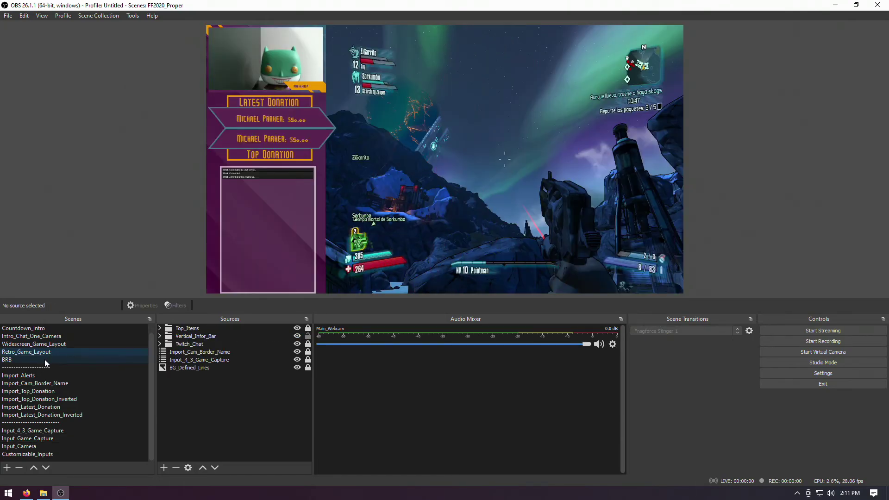
click(44, 360)
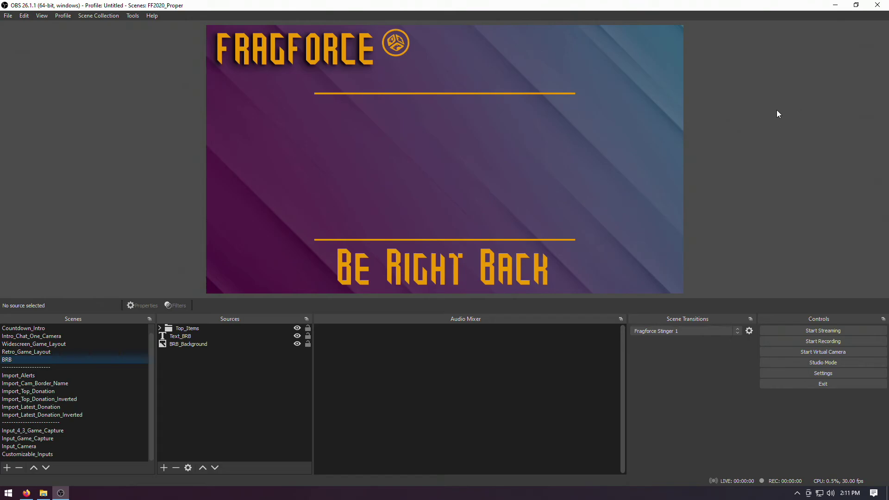
Set the streaming output's encoder to Hardware (AMD) and its video bitrate to 4500 Kbps, and apply the changes.
click(834, 373)
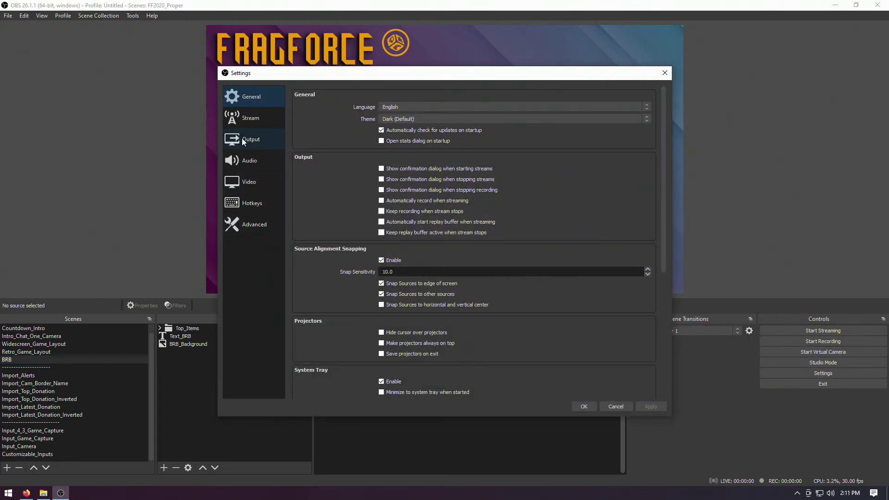
click(249, 139)
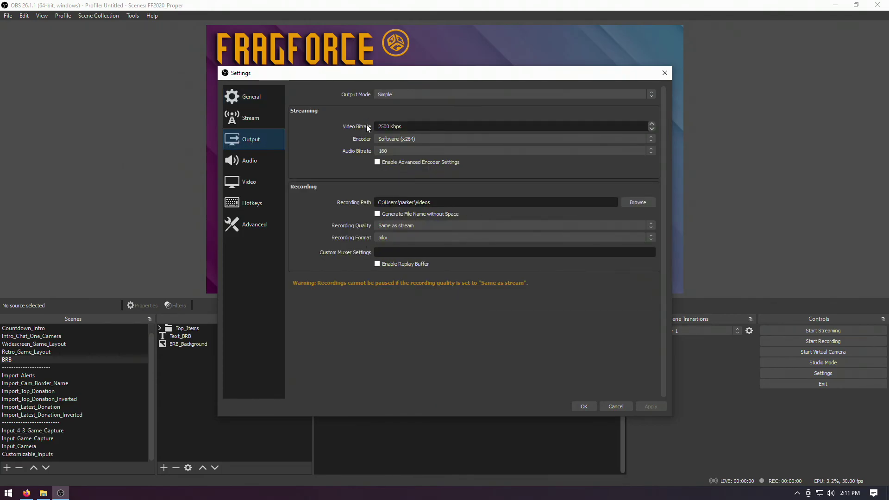
click(395, 139)
click(397, 152)
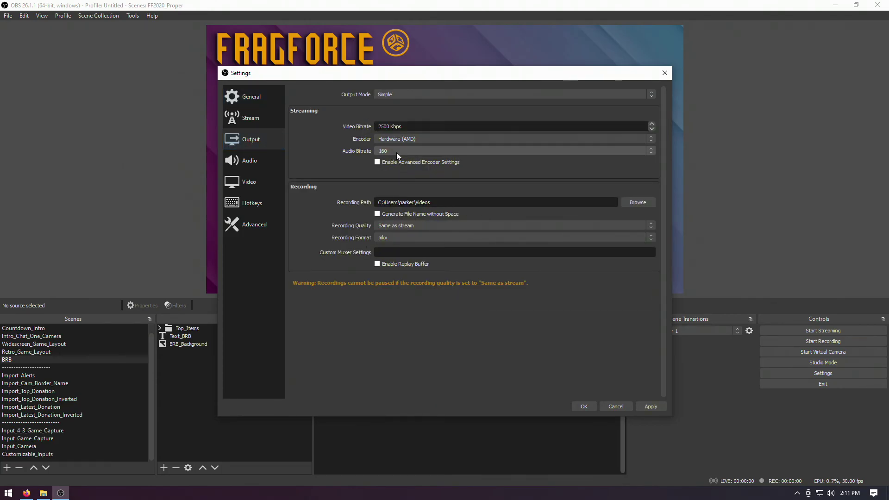
drag(382, 127, 375, 127)
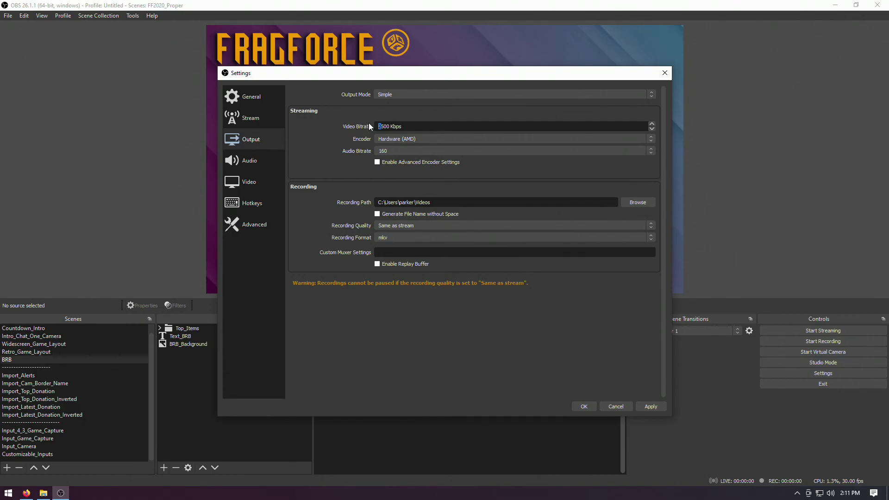
text(4)
click(656, 409)
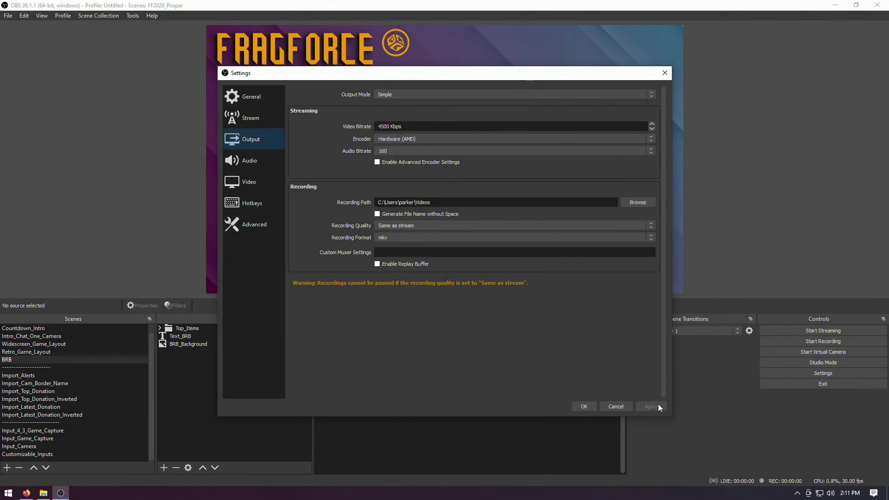
Check the output (scaled) resolution in the video settings and set the common FPS value to 60.
click(265, 179)
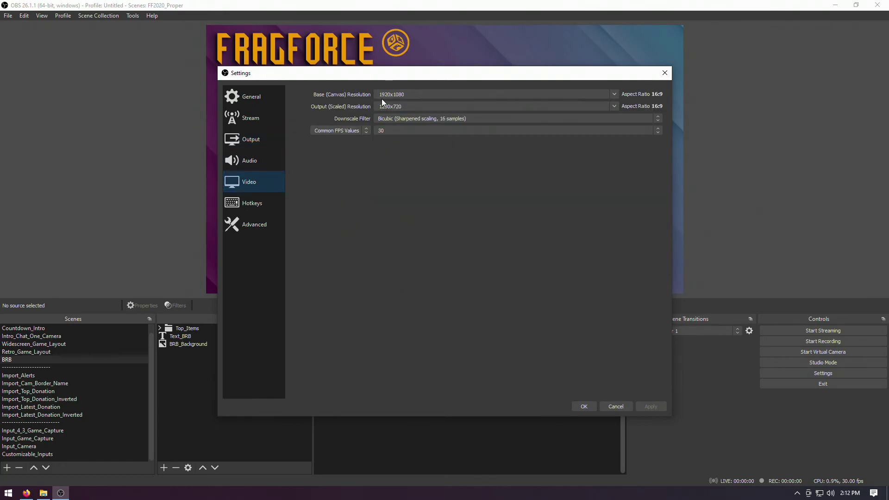
drag(410, 94, 369, 108)
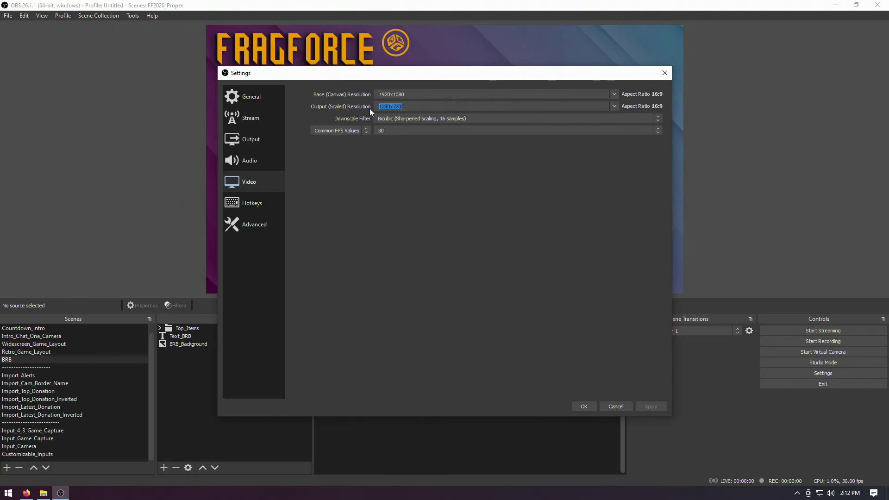
click(400, 130)
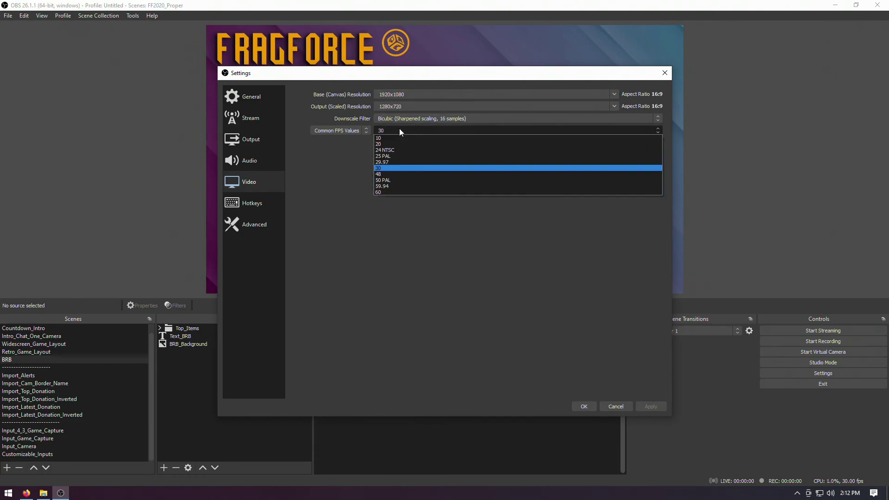
click(404, 186)
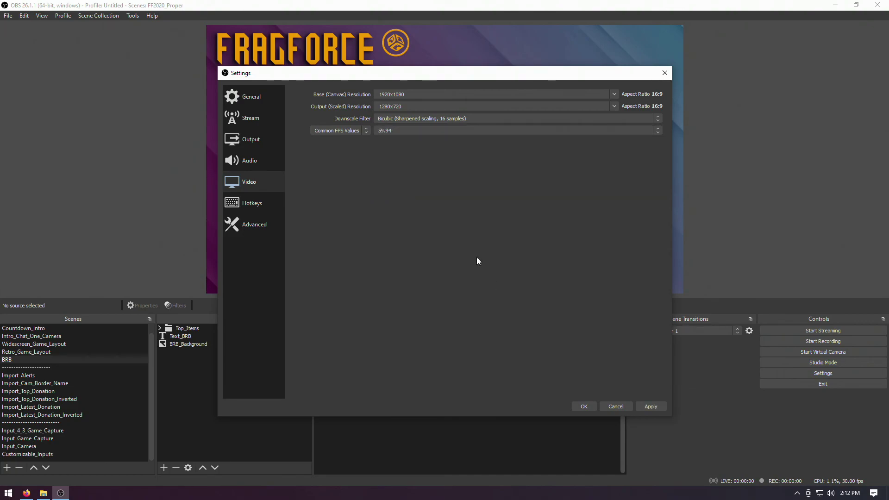
click(412, 132)
click(384, 195)
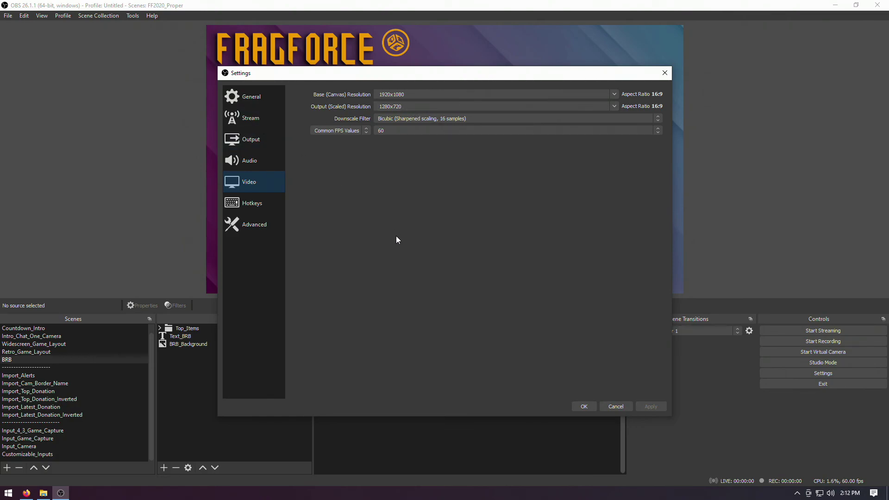
Set the streaming service to Custom and make the Server field ready for entry.
click(259, 120)
click(431, 97)
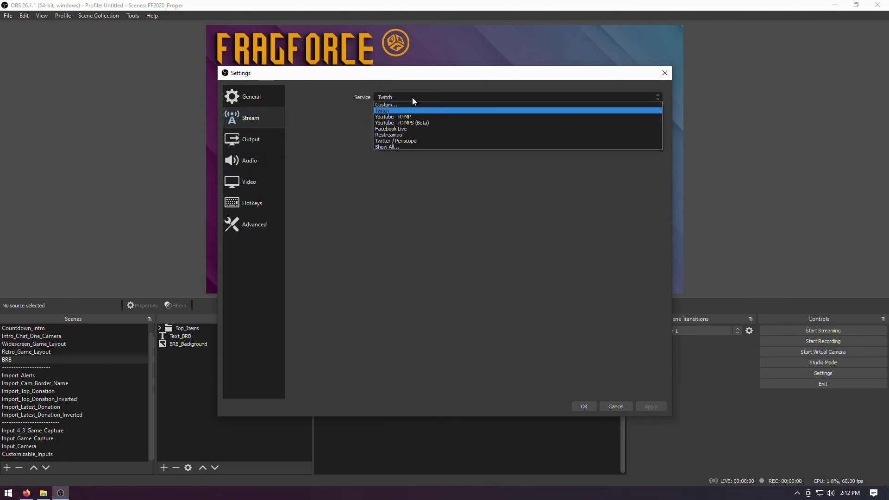
click(386, 105)
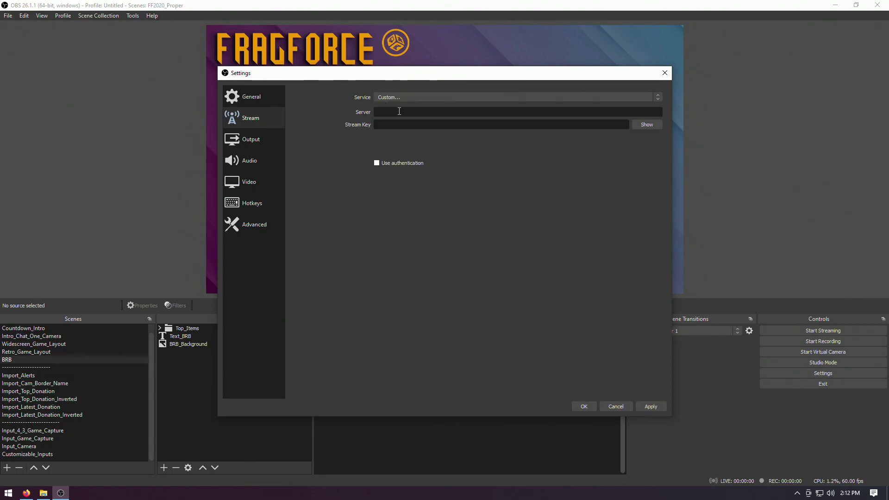
click(392, 110)
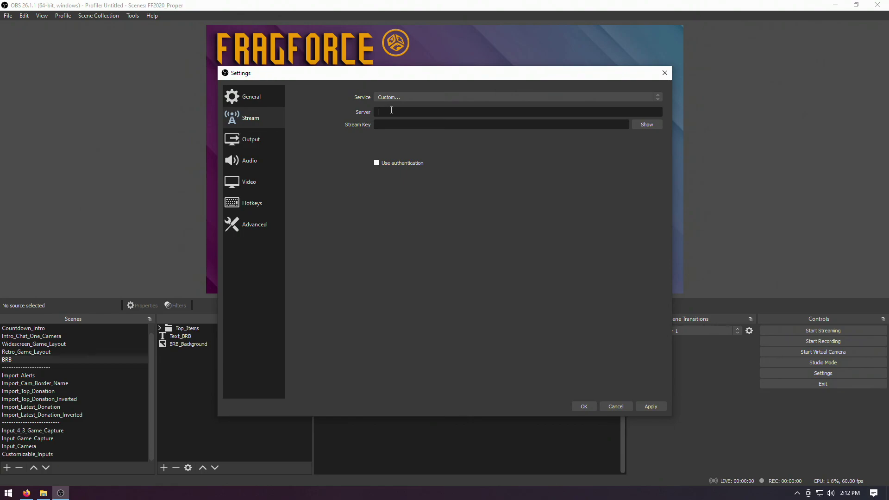